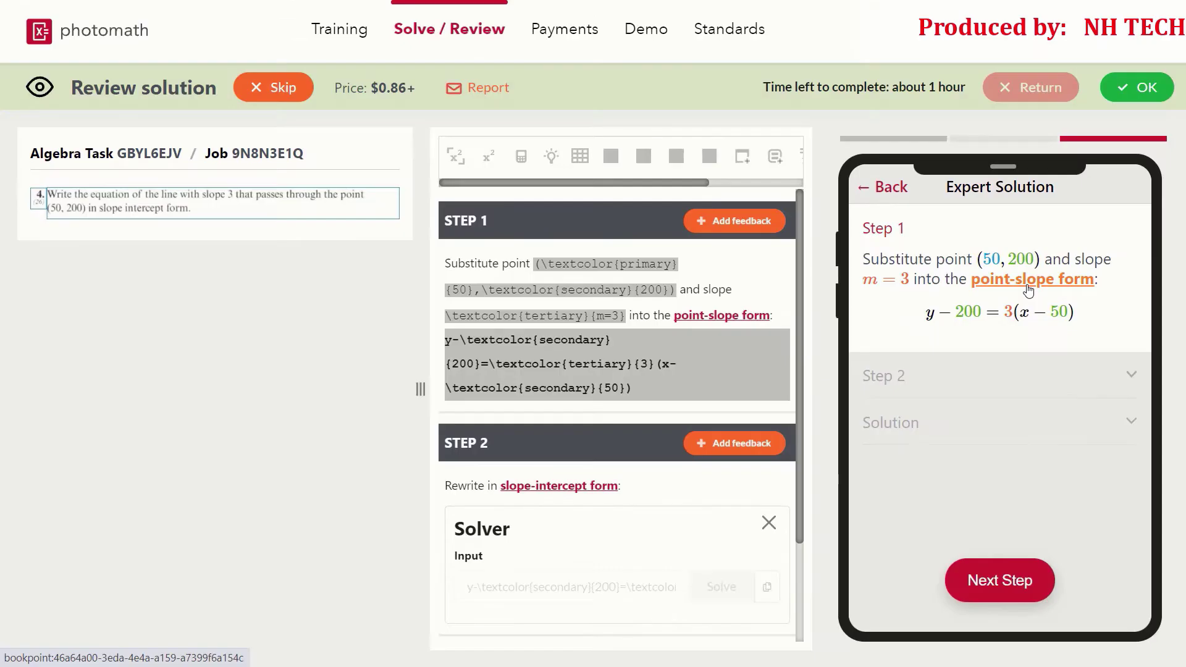
Examine the expert solution preview, including the Point-Slope Form explanation, Step 2 and the final Solution.
{"action": "left_click", "coordinate": [993, 199]}
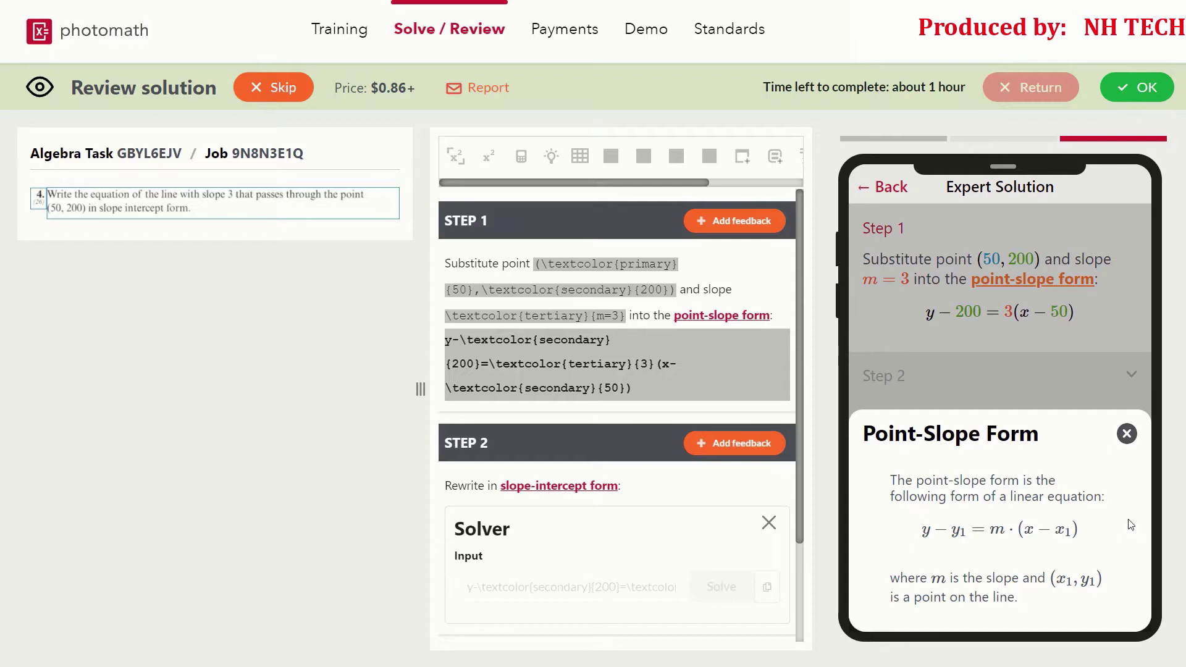
{"action": "left_click", "coordinate": [1126, 434]}
{"action": "left_click", "coordinate": [999, 584]}
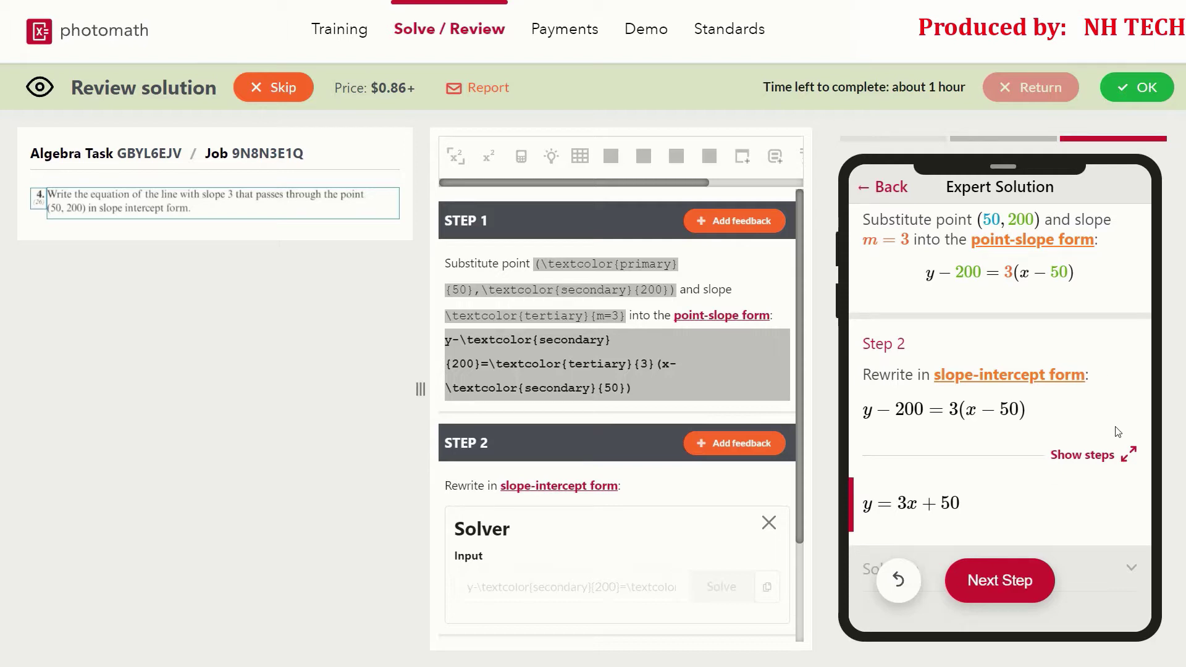
{"action": "scroll", "coordinate": [1050, 525], "scroll_direction": "down", "scroll_amount": 1}
{"action": "left_click", "coordinate": [1007, 587]}
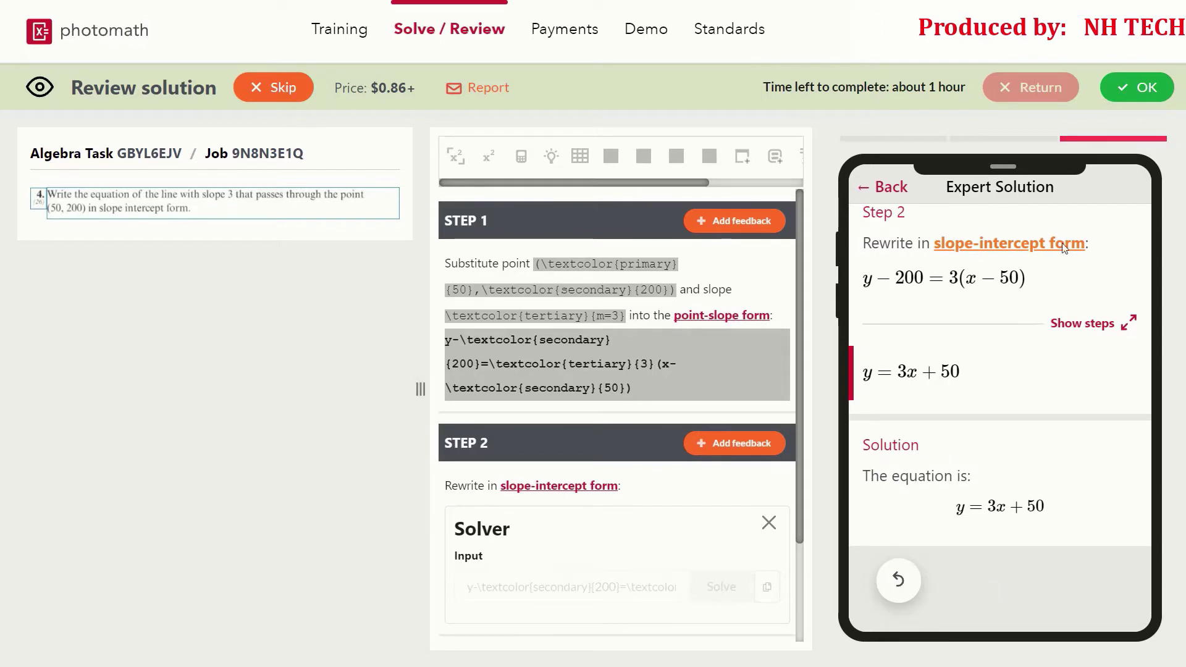
Mark the reviewed algebra solution as valid with a four-star rating and continue.
{"action": "left_click", "coordinate": [1140, 89]}
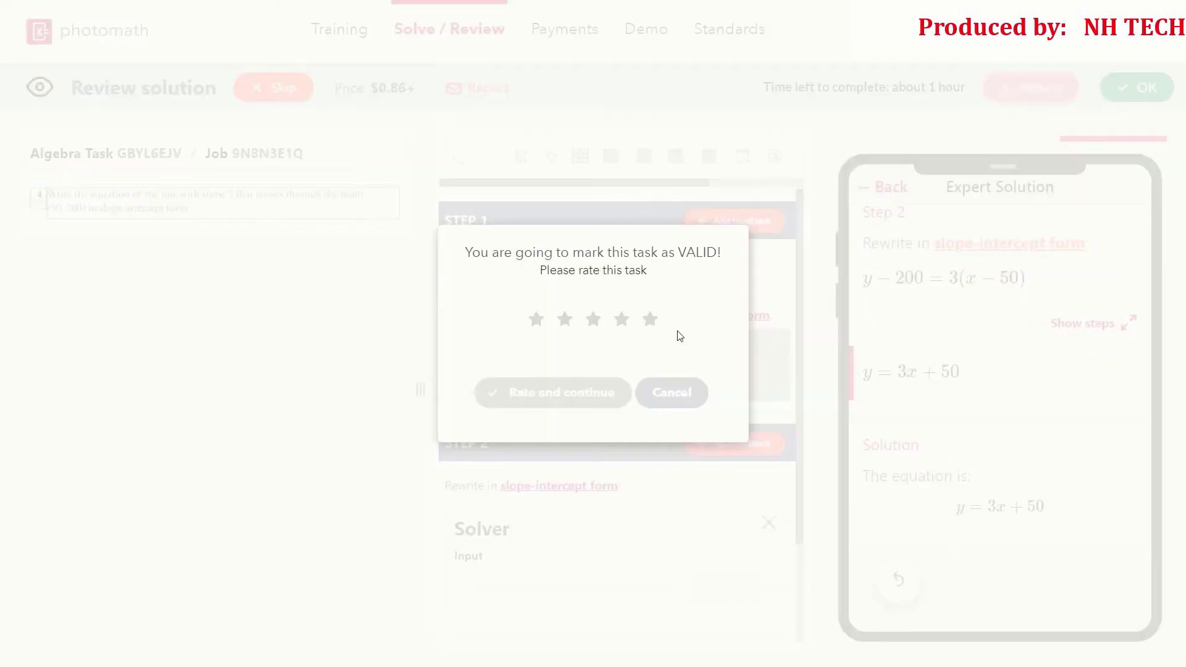
{"action": "left_click", "coordinate": [622, 320]}
{"action": "left_click", "coordinate": [555, 407]}
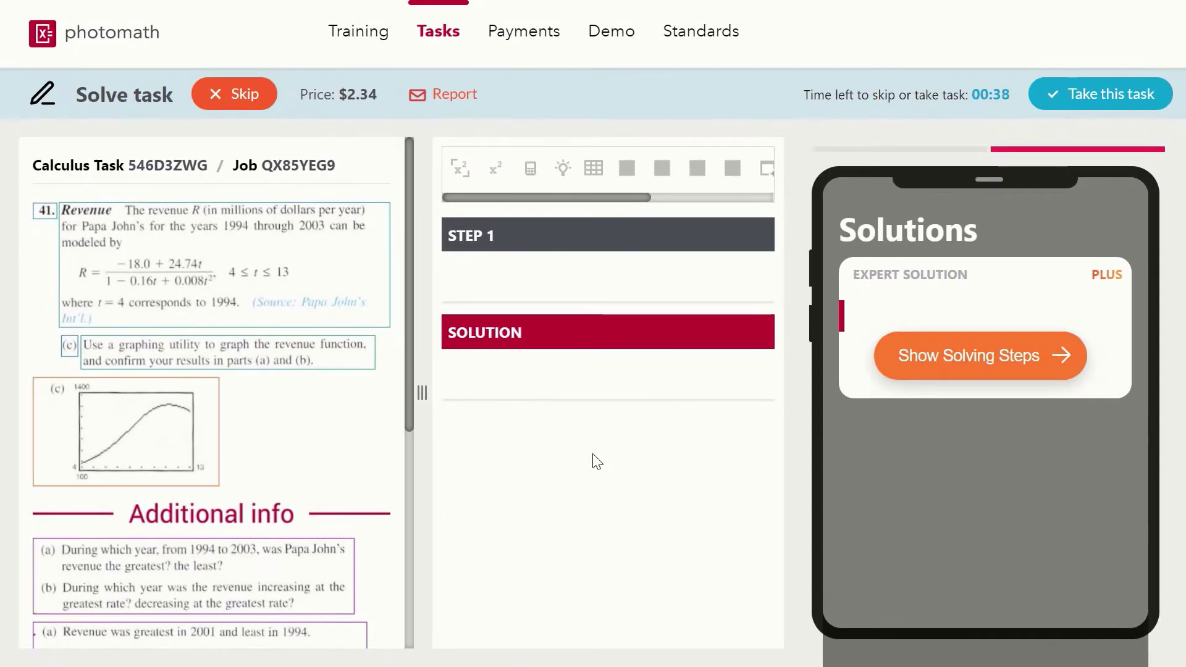
Write "The given revenue function is:" in Step 1 and start a new line for the formula.
{"action": "type", "text": "The given reven"}
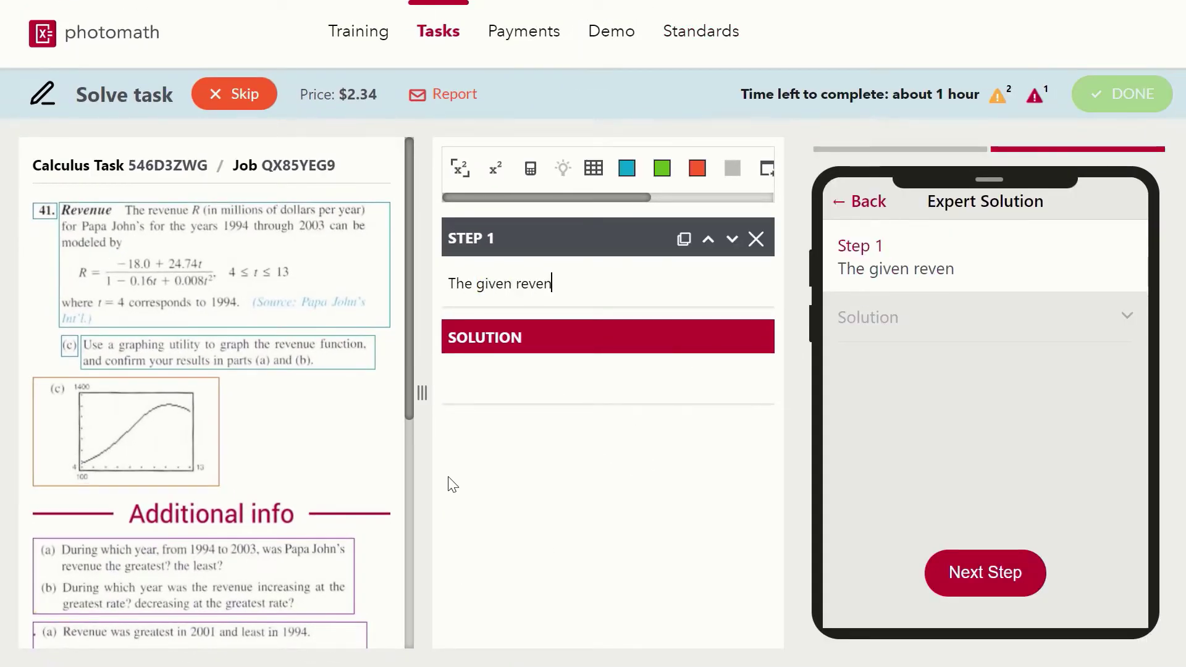
{"action": "type", "text": "ue function is:"}
{"action": "key", "text": "Return"}
Enter the revenue equation R=\frac{-18.0+24.74t}{1-0.16t+0.008t^{2}} as the formula in Step 1.
{"action": "type", "text": "R=\frac{-18.0+24}{}"}
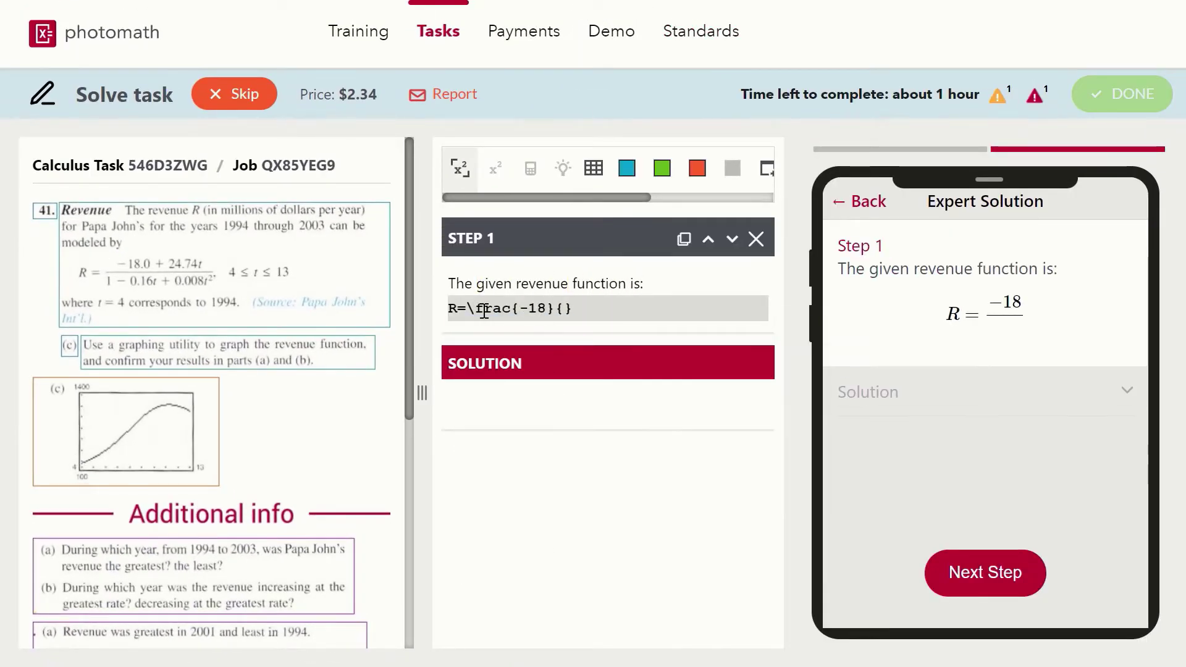
{"action": "type", "text": ".74t"}
{"action": "key", "text": "Right"}
{"action": "key", "text": "Right"}
{"action": "type", "text": "1-0.16t+0.008t^"}
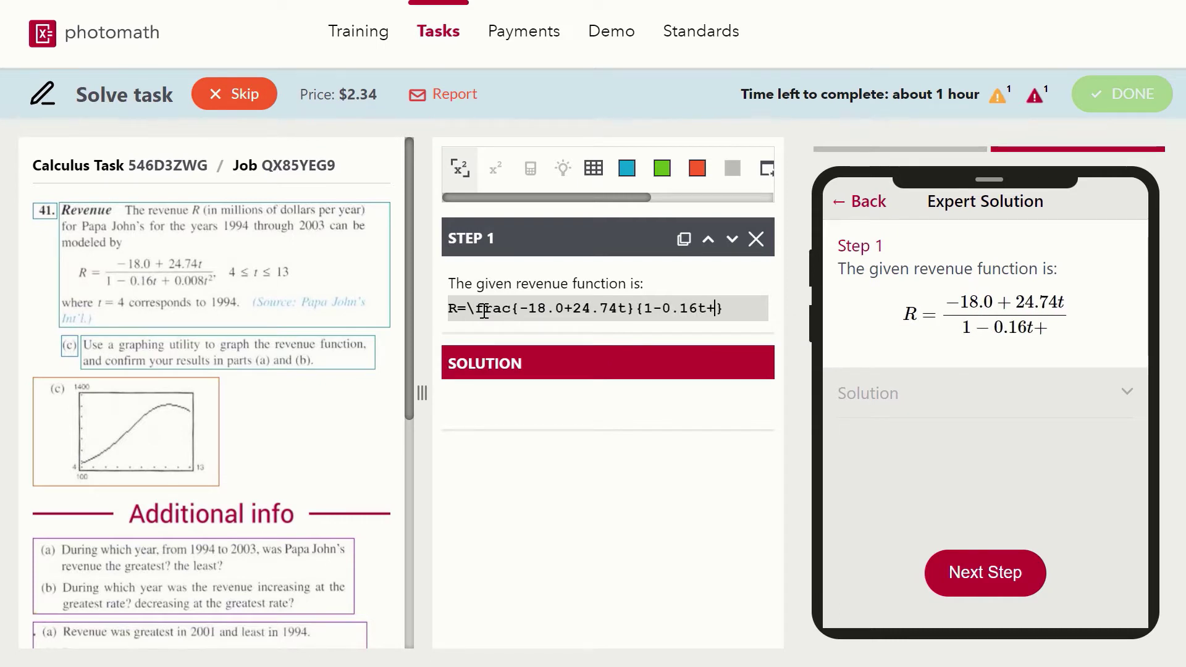
{"action": "type", "text": "{2}"}
{"action": "key", "text": "Right"}
Append the domain ",\quad 4\leq t\leq 13" to the Step 1 formula and add an empty Step 2.
{"action": "type", "text": "\\quad 4\\"}
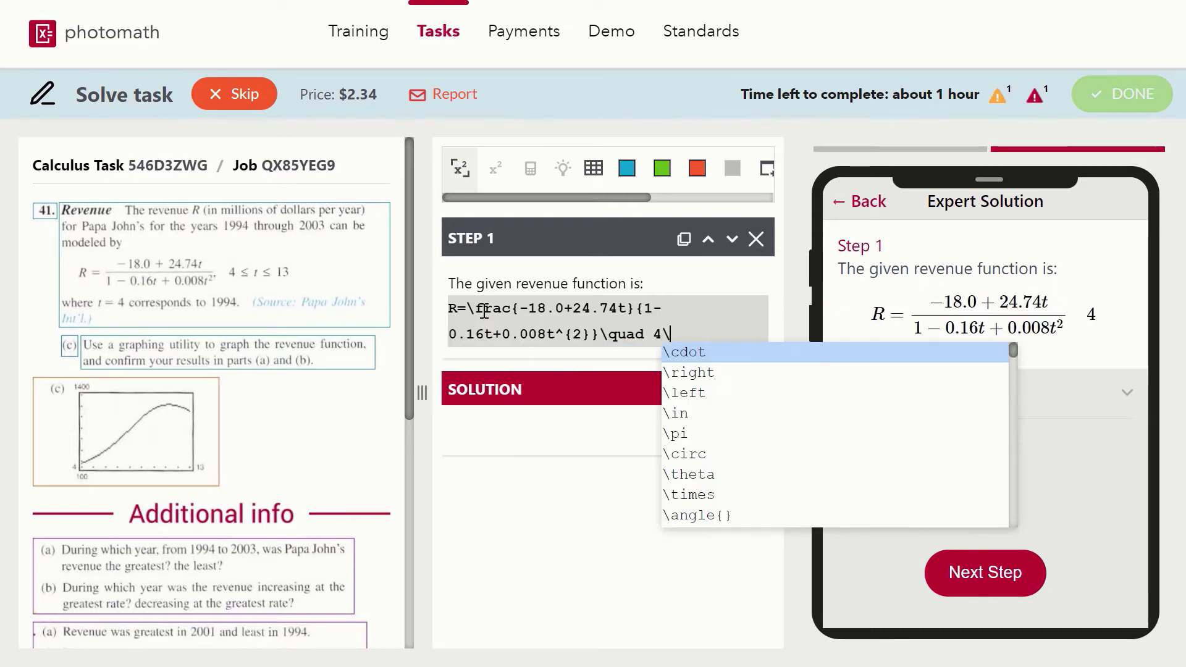
{"action": "type", "text": "leq t\\leq 13"}
{"action": "left_click", "coordinate": [600, 334]}
{"action": "type", "text": ","}
{"action": "key", "text": "ctrl+Return"}
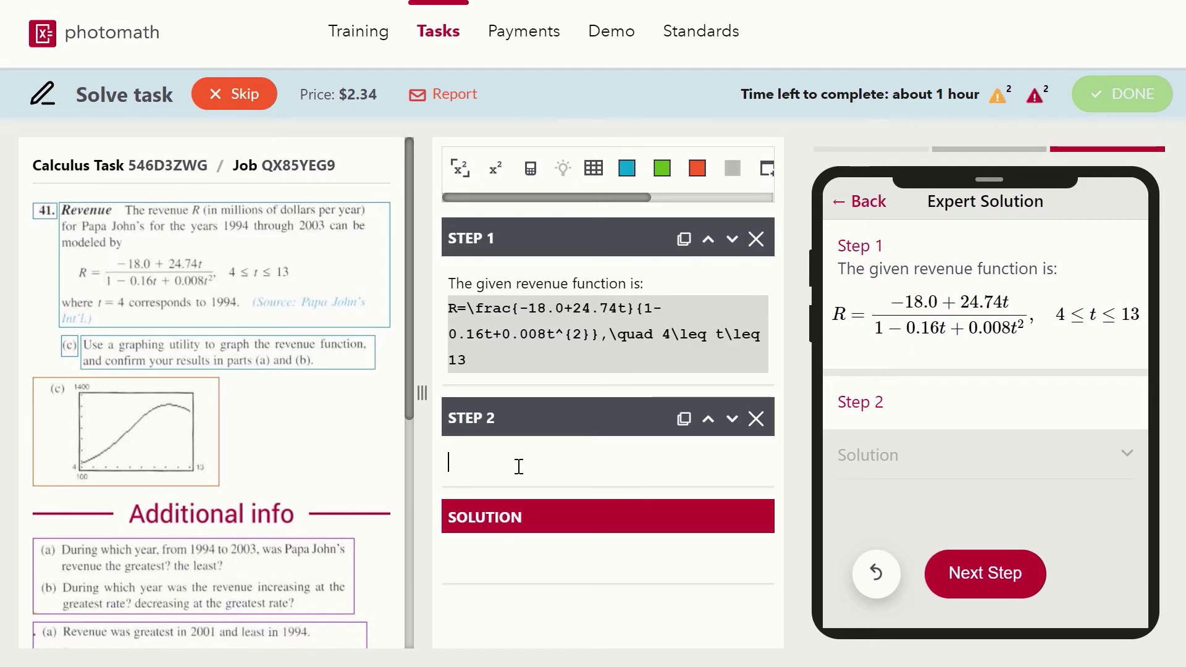
Copy the revenue equation without its domain from Step 1 and paste it as a new expression in GeoGebra Calculator Suite.
{"action": "left_click_drag", "start_coordinate": [599, 334], "coordinate": [448, 308]}
{"action": "key", "text": "ctrl+c"}
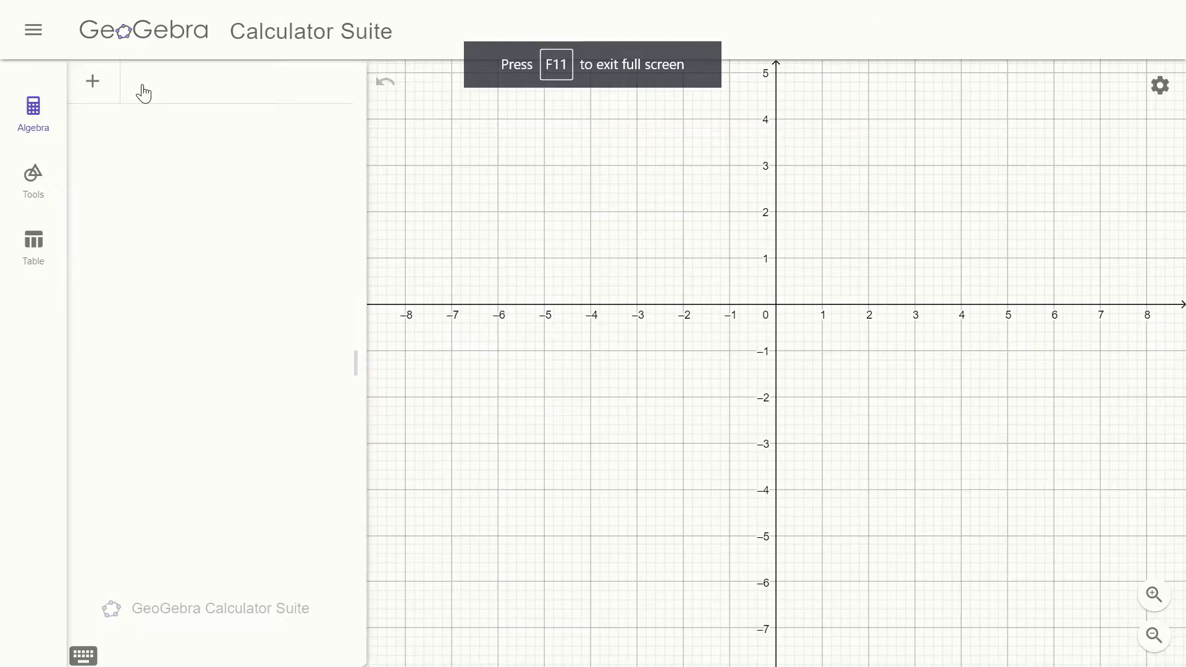
{"action": "left_click", "coordinate": [141, 85]}
{"action": "key", "text": "ctrl+v"}
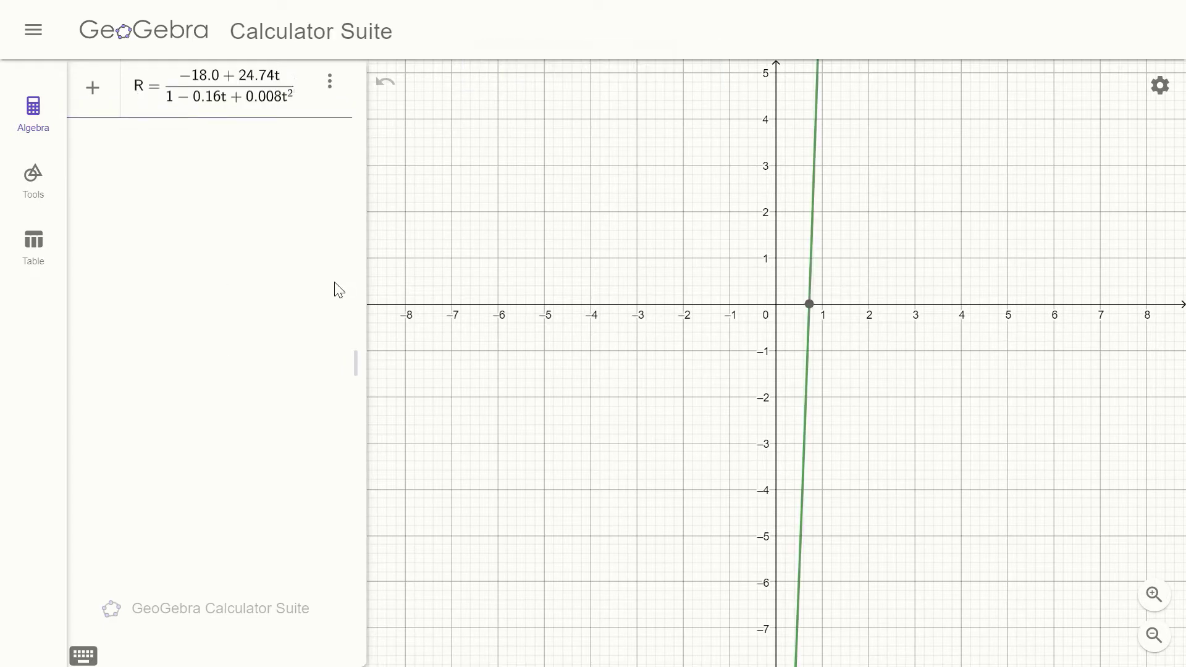
Set the graph's xAxis : yAxis ratio to 1 : 100 in the graphics settings and lock it.
{"action": "left_click", "coordinate": [1159, 91]}
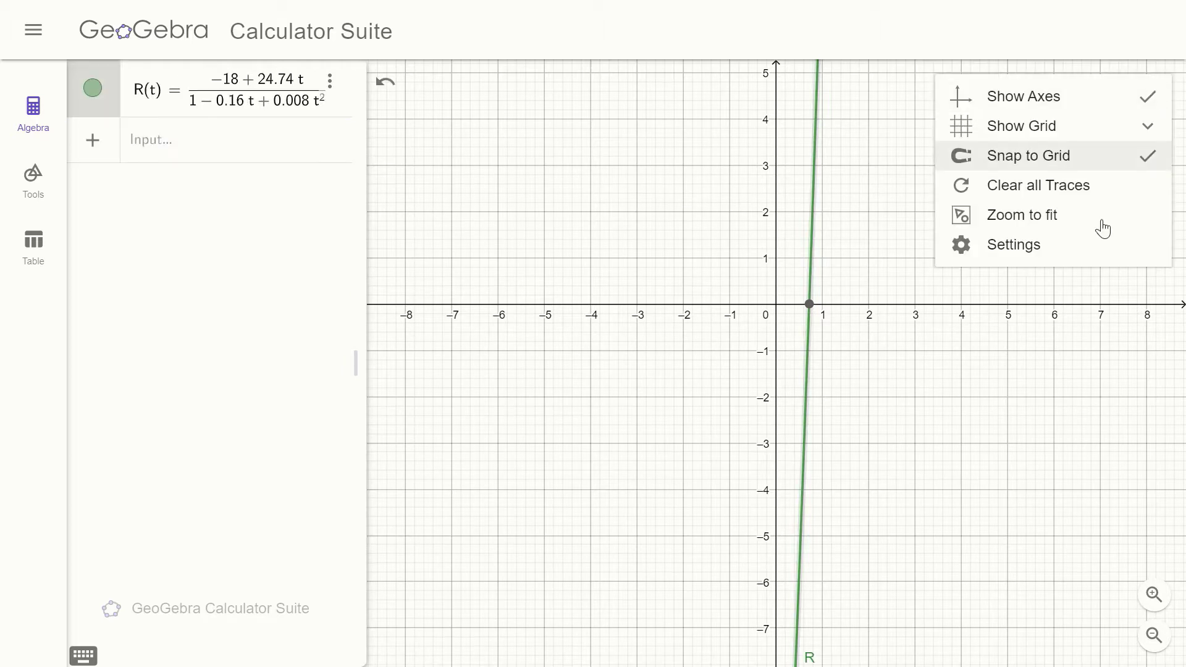
{"action": "left_click", "coordinate": [1007, 255]}
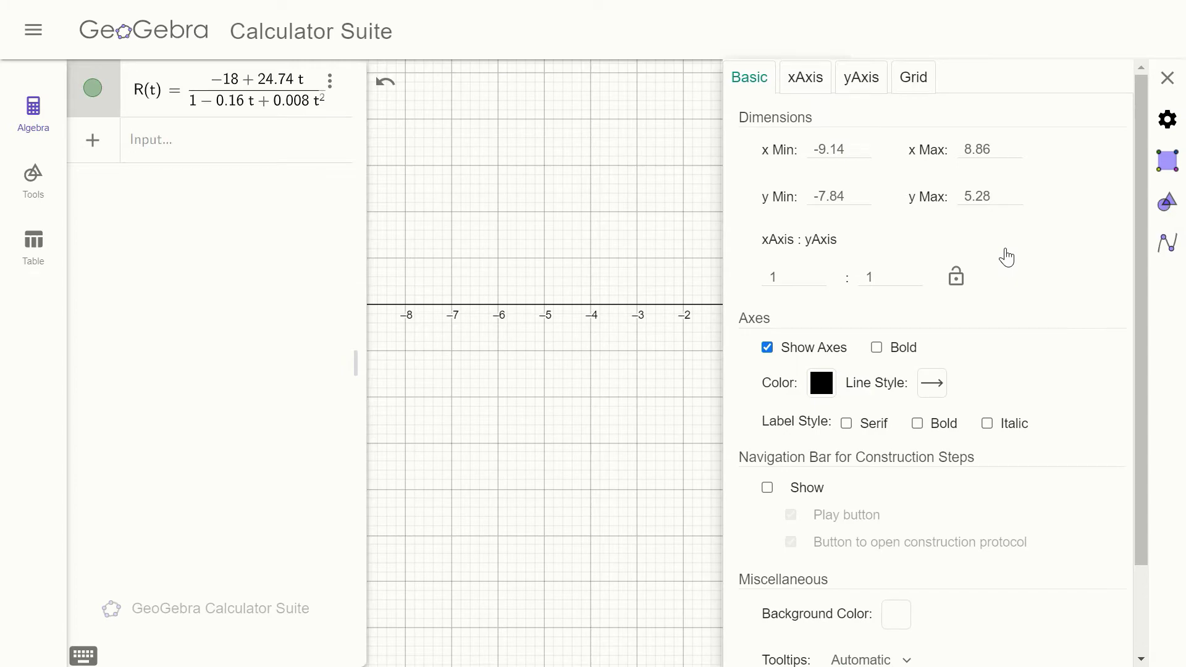
{"action": "left_click", "coordinate": [895, 277]}
{"action": "type", "text": "00"}
{"action": "left_click", "coordinate": [956, 278]}
{"action": "left_click", "coordinate": [1163, 90]}
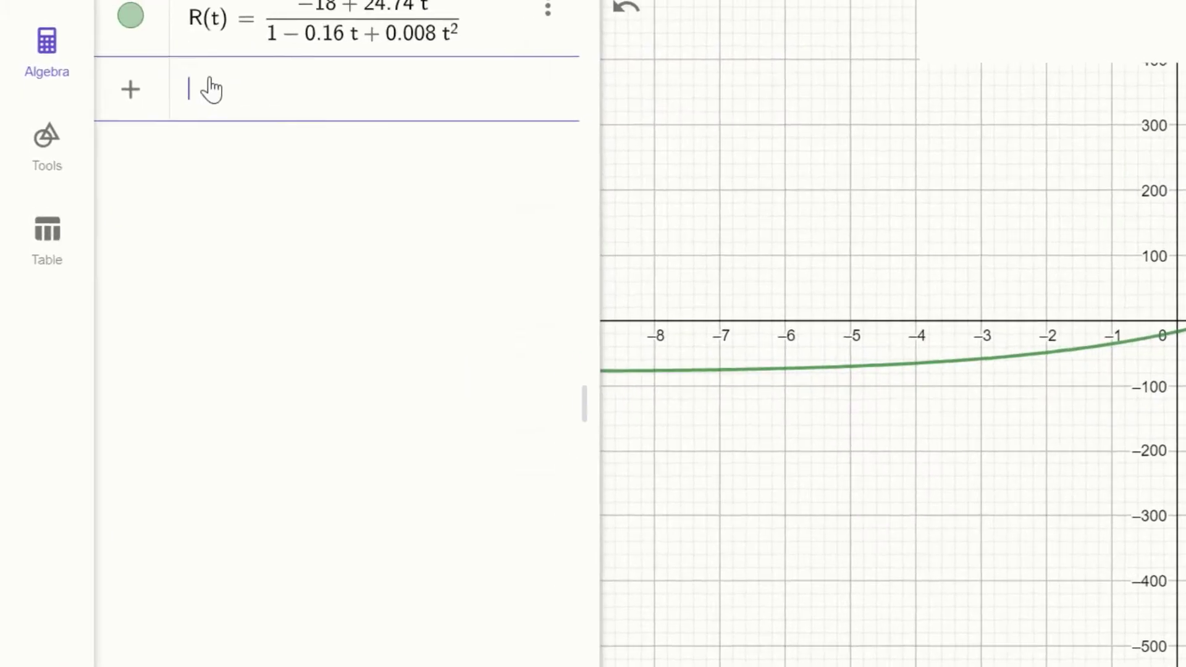
Graph the domain-restricted function by entering if(4 ≤ t ≤ 13, (-18.0+24.74t)/(1-0.16t+0.008t^2)).
{"action": "type", "text": "i"}
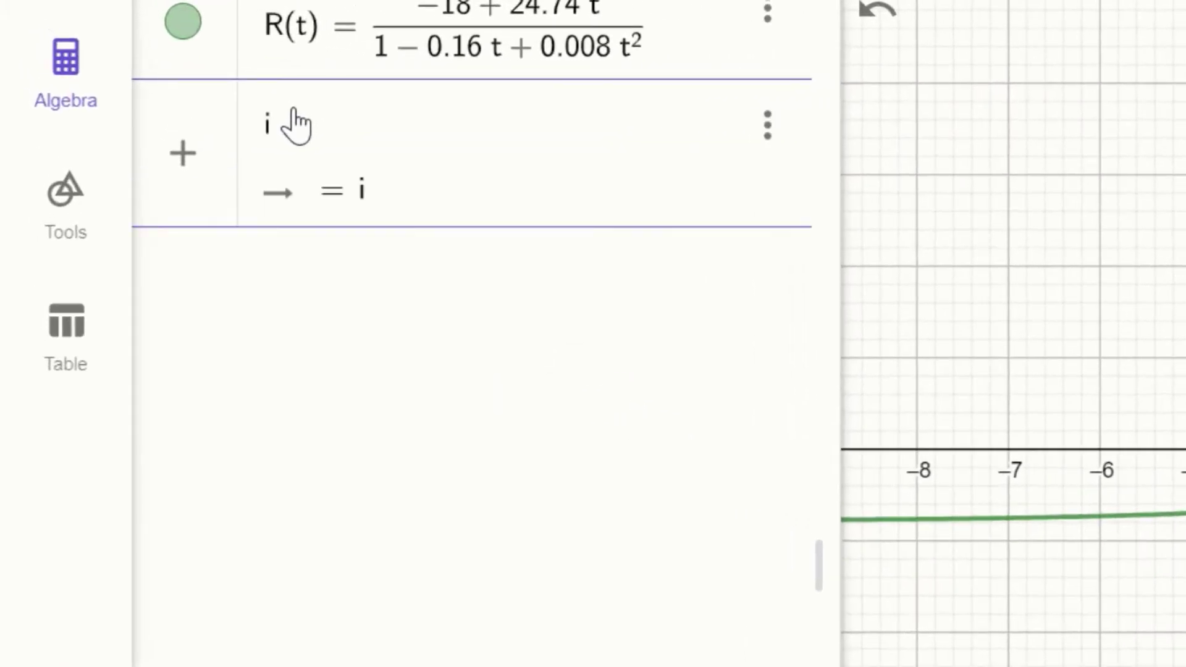
{"action": "type", "text": "f(4 ≤ t ≤ 13,"}
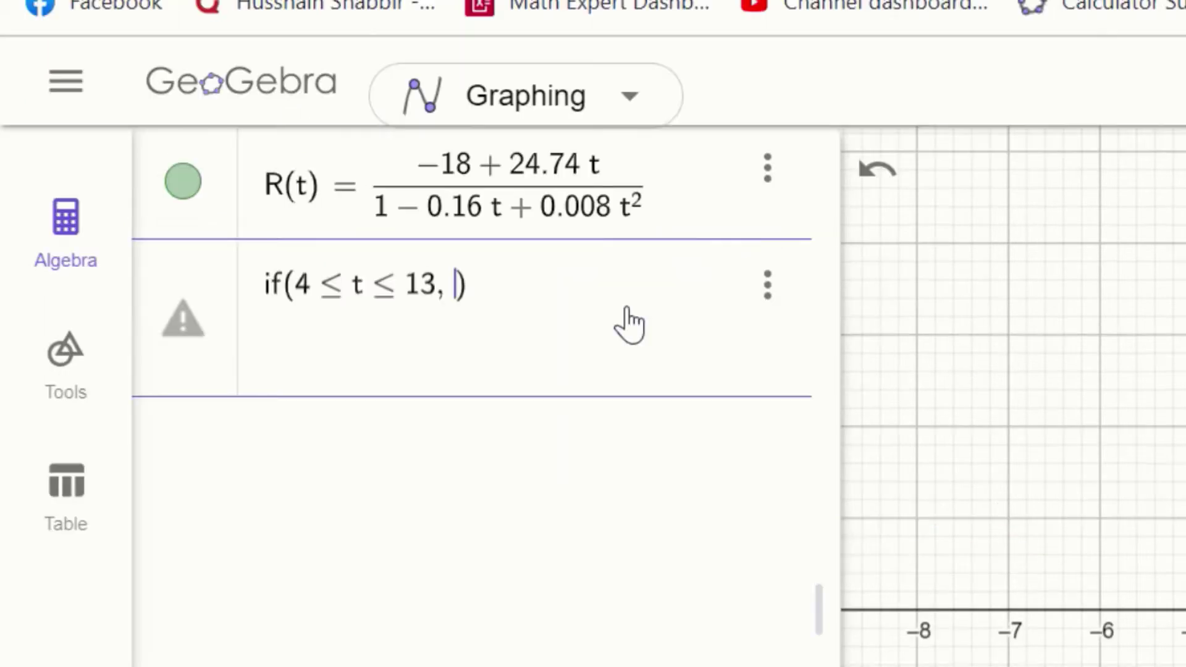
{"action": "type", "text": "(-18.0+24.74t)/(1-0.16t+0.008t^2)"}
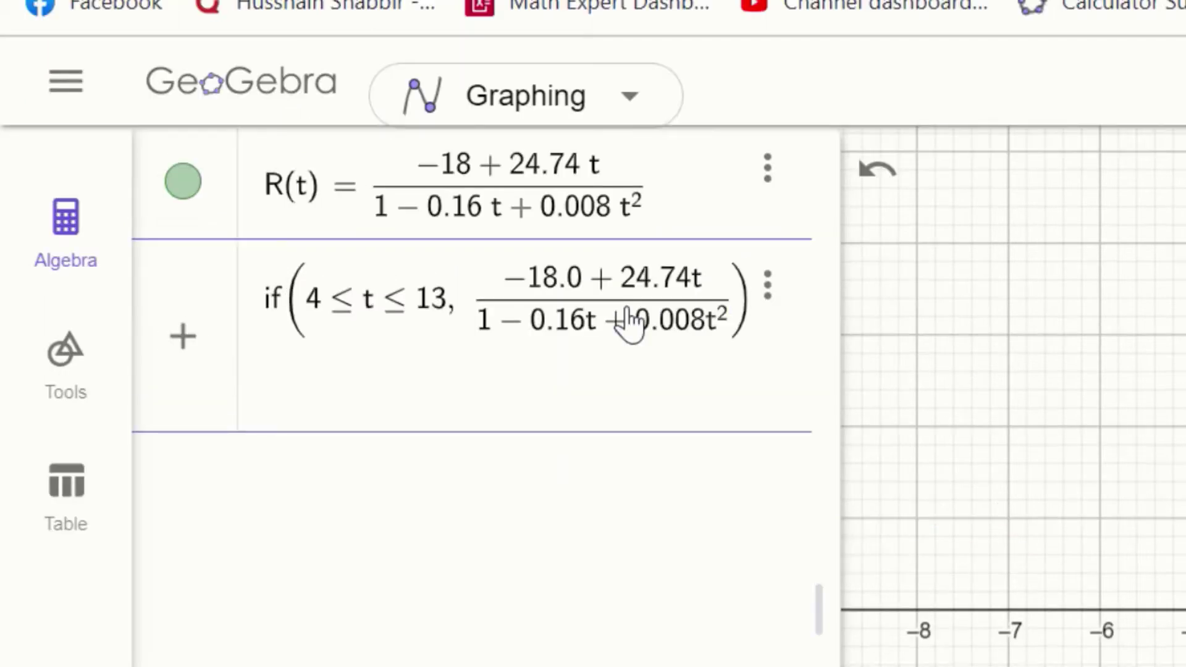
{"action": "key", "text": "Return"}
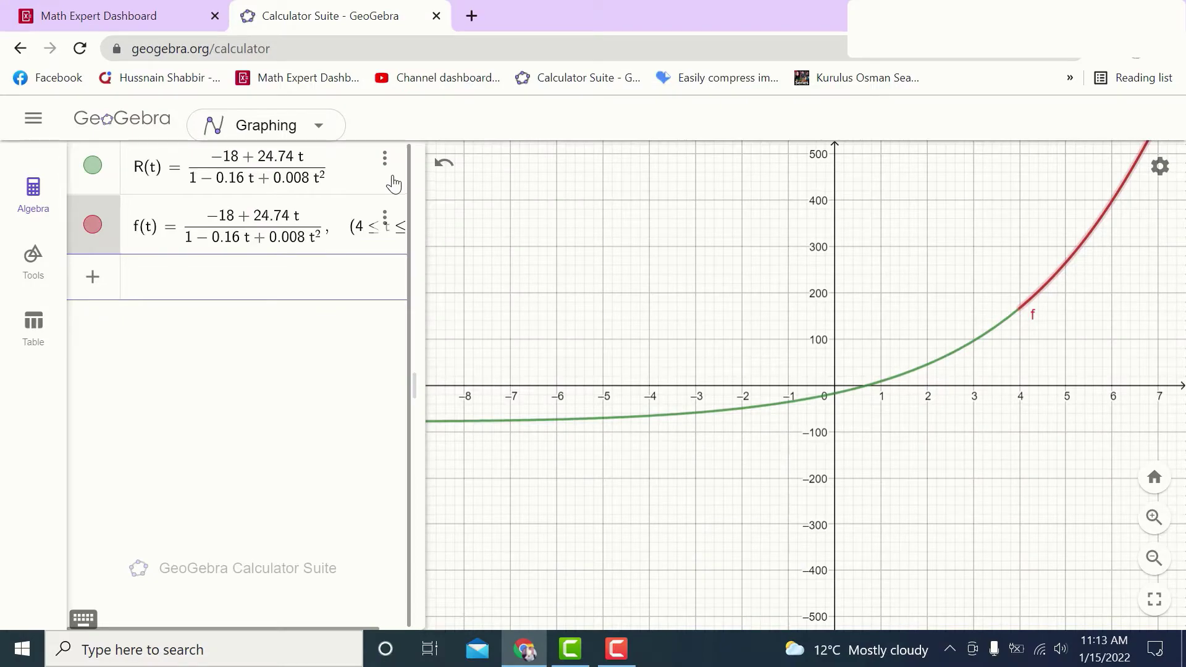
Hide the unrestricted function R(t) so that the graph shows only the domain-restricted curve.
{"action": "left_click", "coordinate": [92, 164]}
{"action": "left_click_drag", "start_coordinate": [1057, 460], "coordinate": [829, 518]}
{"action": "left_click", "coordinate": [1155, 558]}
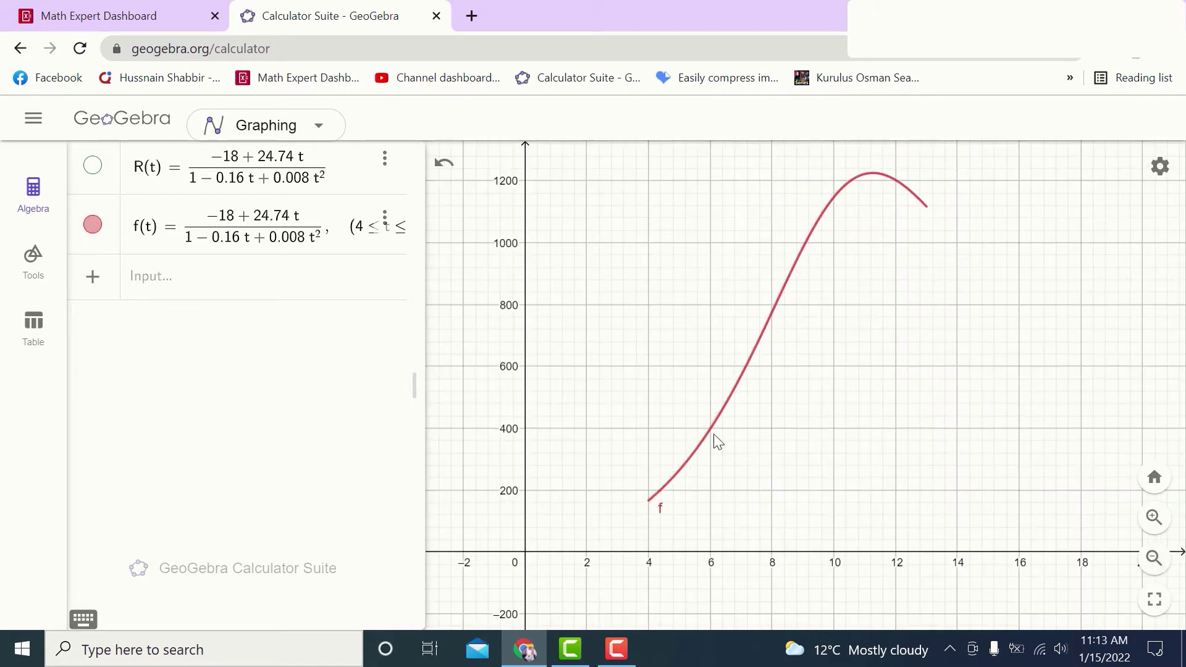
Start a custom colour for the domain-restricted curve and set its red component to 13.
{"action": "left_click", "coordinate": [696, 460]}
{"action": "left_click", "coordinate": [805, 482]}
{"action": "left_click", "coordinate": [851, 558]}
{"action": "left_click", "coordinate": [757, 356]}
{"action": "left_click", "coordinate": [794, 378]}
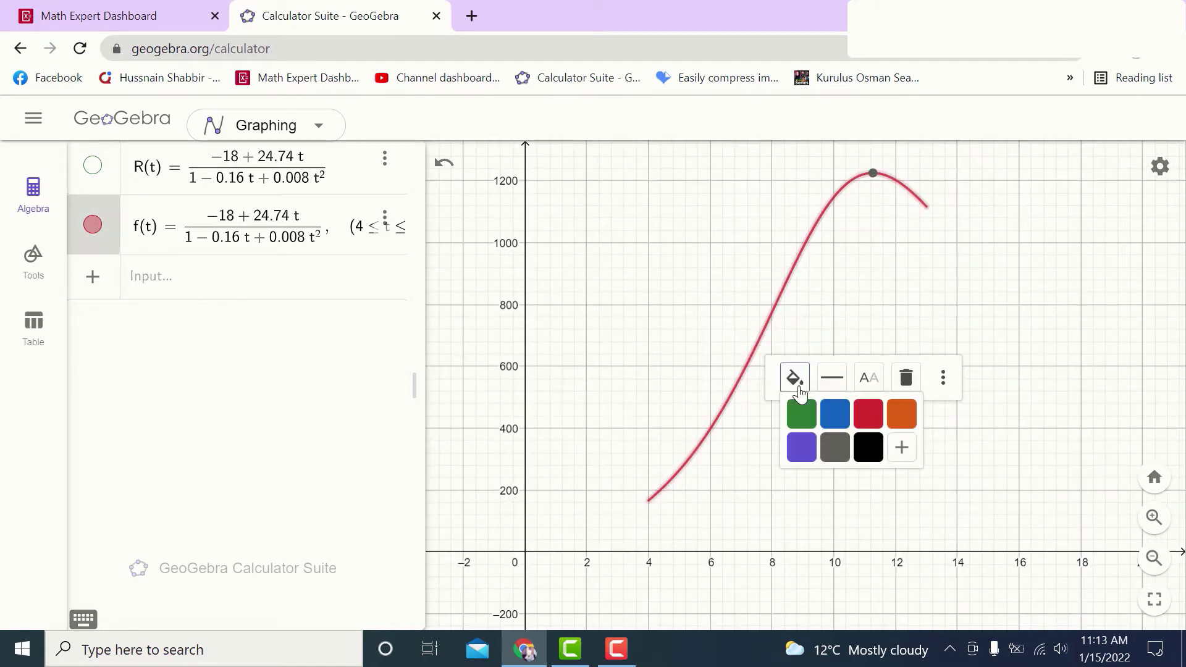
{"action": "left_click", "coordinate": [901, 446]}
{"action": "left_click", "coordinate": [957, 390]}
{"action": "left_click", "coordinate": [694, 323]}
{"action": "key", "text": "BackSpace"}
{"action": "key", "text": "BackSpace"}
{"action": "key", "text": "BackSpace"}
{"action": "type", "text": "13"}
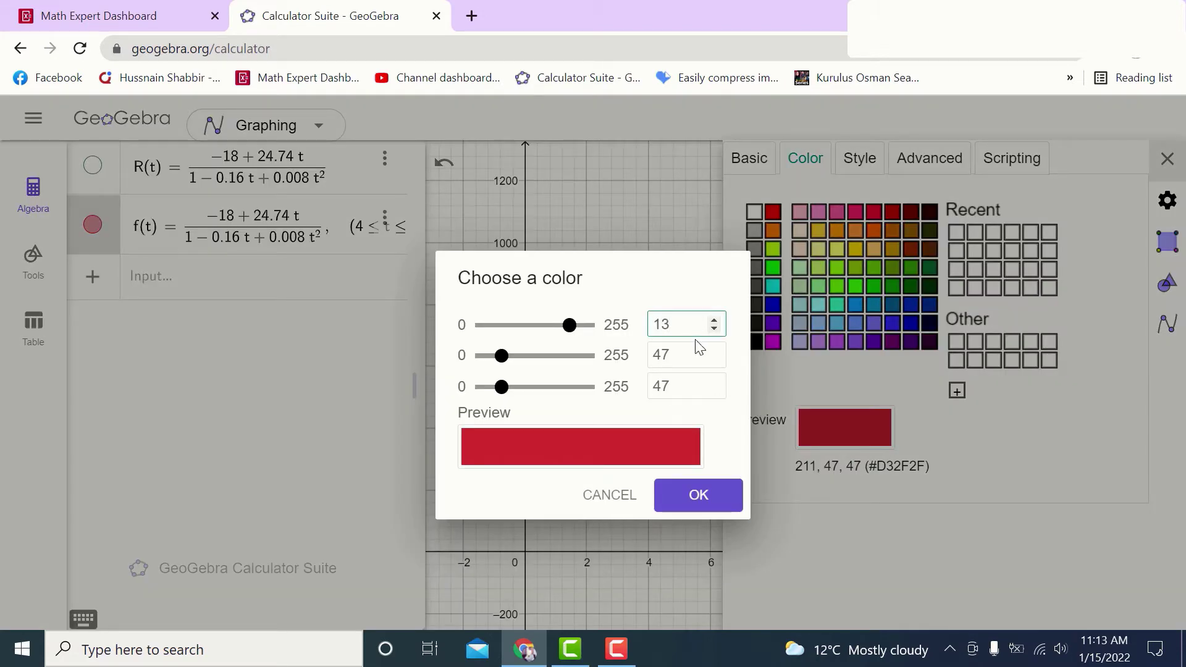
Set the custom colour's green component to 162 and blue to 204, and apply the colour to the curve.
{"action": "left_click", "coordinate": [680, 355]}
{"action": "key", "text": "BackSpace"}
{"action": "key", "text": "BackSpace"}
{"action": "type", "text": "162"}
{"action": "left_click", "coordinate": [678, 384]}
{"action": "key", "text": "BackSpace"}
{"action": "key", "text": "BackSpace"}
{"action": "type", "text": "204"}
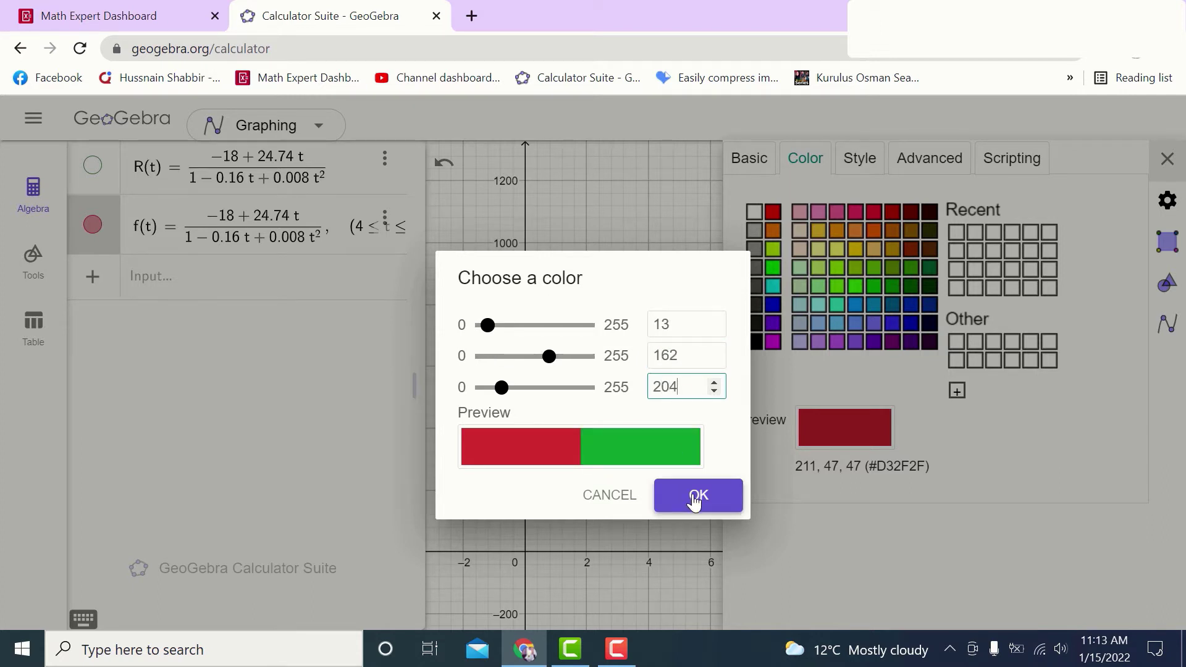
{"action": "left_click", "coordinate": [694, 498]}
{"action": "left_click", "coordinate": [951, 343]}
{"action": "left_click", "coordinate": [1167, 158]}
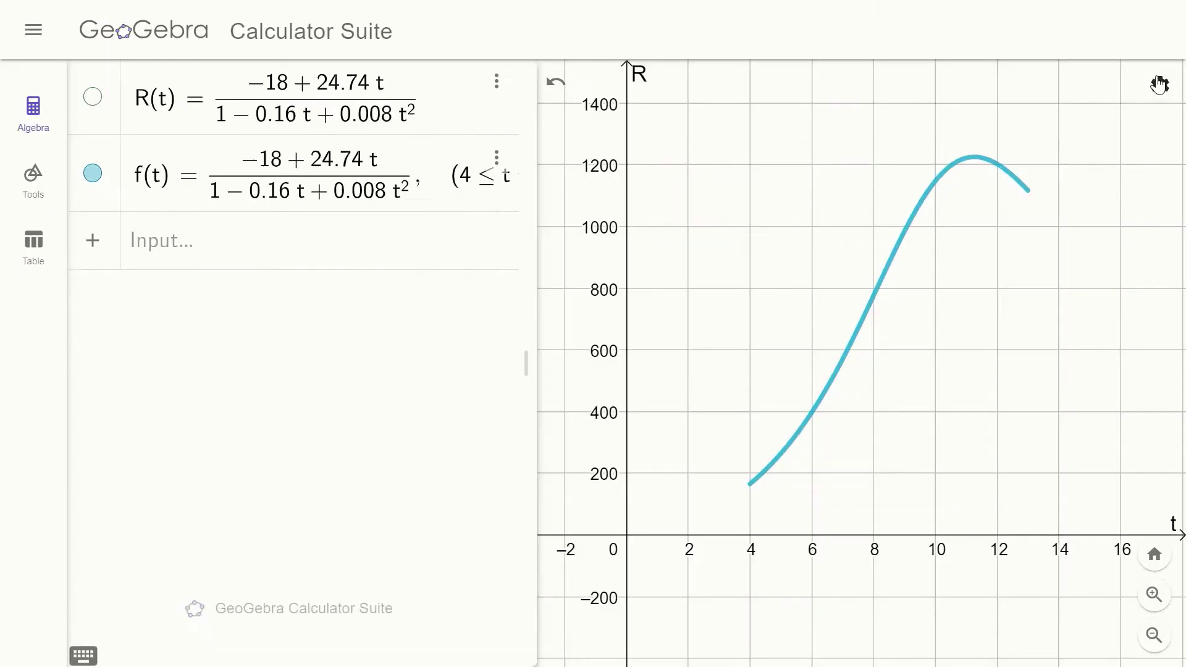
Set the graph's x Min to -2 and x Max to 16 in the graphics settings.
{"action": "right_click", "coordinate": [1160, 83]}
{"action": "left_click", "coordinate": [1001, 251]}
{"action": "left_click", "coordinate": [866, 145]}
{"action": "double_click", "coordinate": [866, 146]}
{"action": "type", "text": "-2"}
{"action": "key", "text": "Return"}
{"action": "left_click_drag", "start_coordinate": [964, 150], "coordinate": [1078, 176]}
{"action": "type", "text": "16"}
{"action": "key", "text": "Return"}
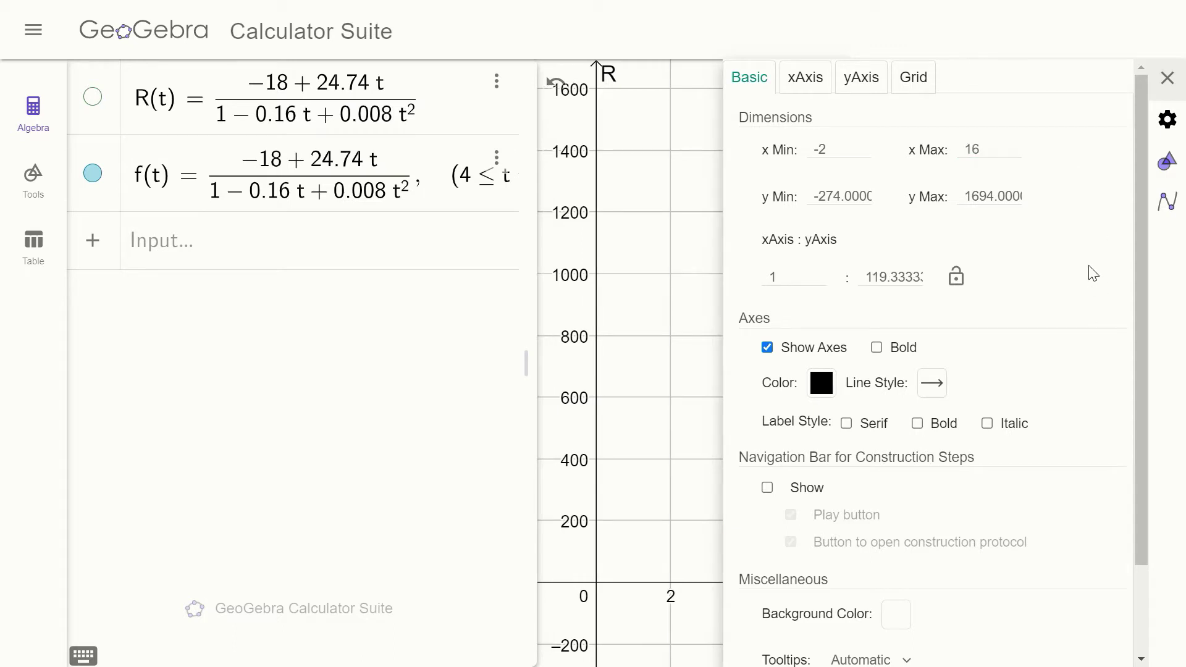
Set the graph's y Min to -200 and y Max to 1400, lock the axis ratio and close the settings.
{"action": "left_click", "coordinate": [826, 197]}
{"action": "left_click_drag", "start_coordinate": [826, 196], "coordinate": [1102, 204]}
{"action": "type", "text": "-200"}
{"action": "key", "text": "Return"}
{"action": "type", "text": "1400"}
{"action": "key", "text": "Return"}
{"action": "left_click", "coordinate": [956, 277]}
{"action": "left_click", "coordinate": [1167, 77]}
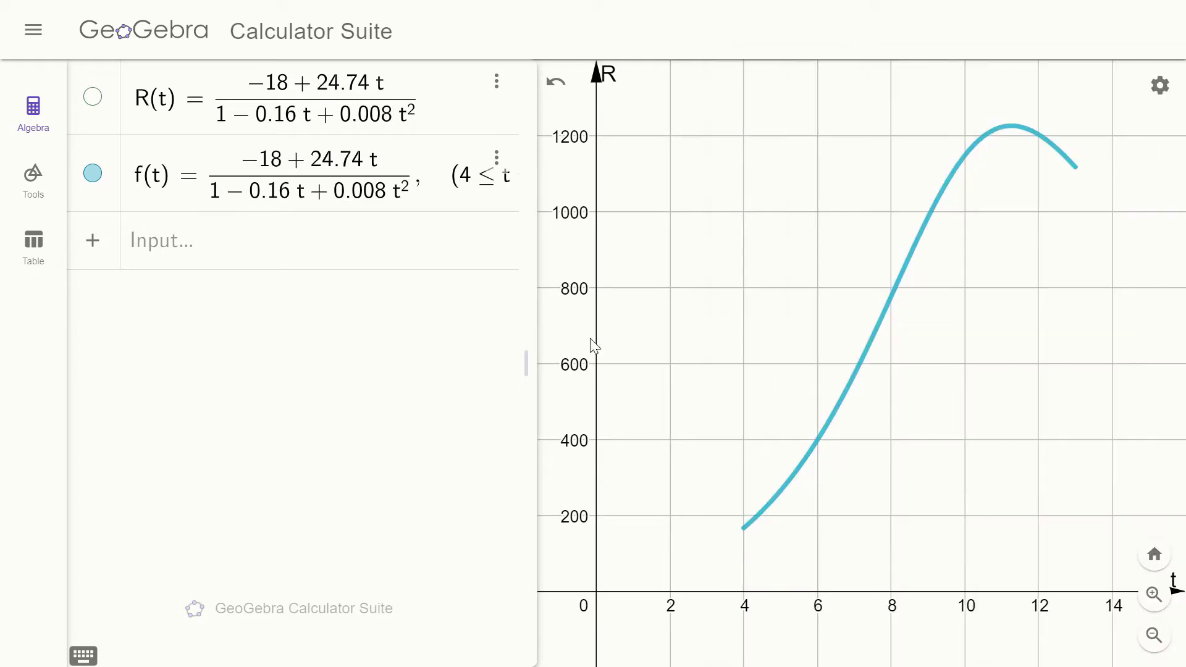
Download the graph as a PNG image and compress it in iLoveIMG.
{"action": "left_click", "coordinate": [33, 30]}
{"action": "left_click", "coordinate": [87, 272]}
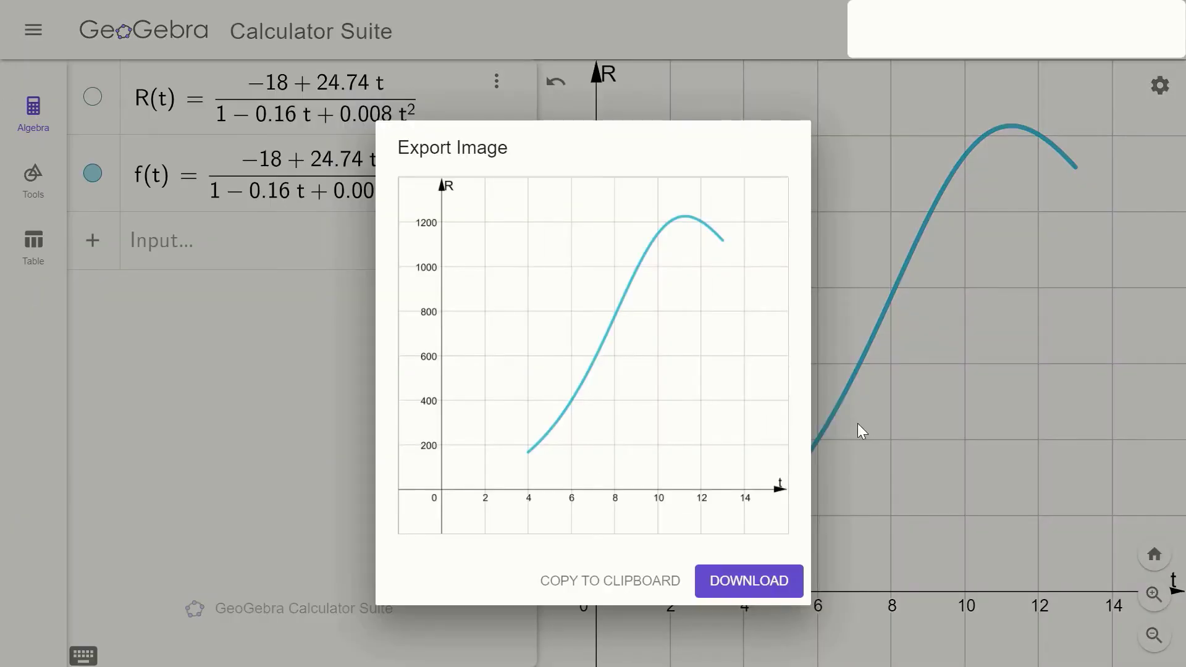
{"action": "left_click", "coordinate": [739, 584]}
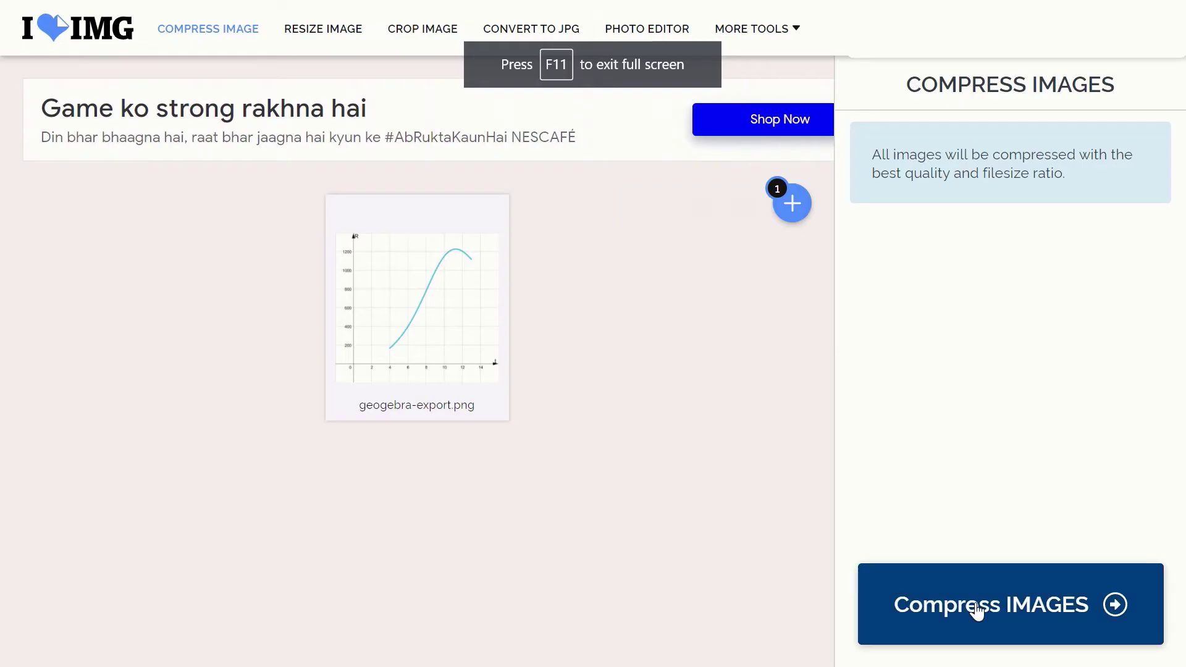
{"action": "left_click", "coordinate": [978, 613]}
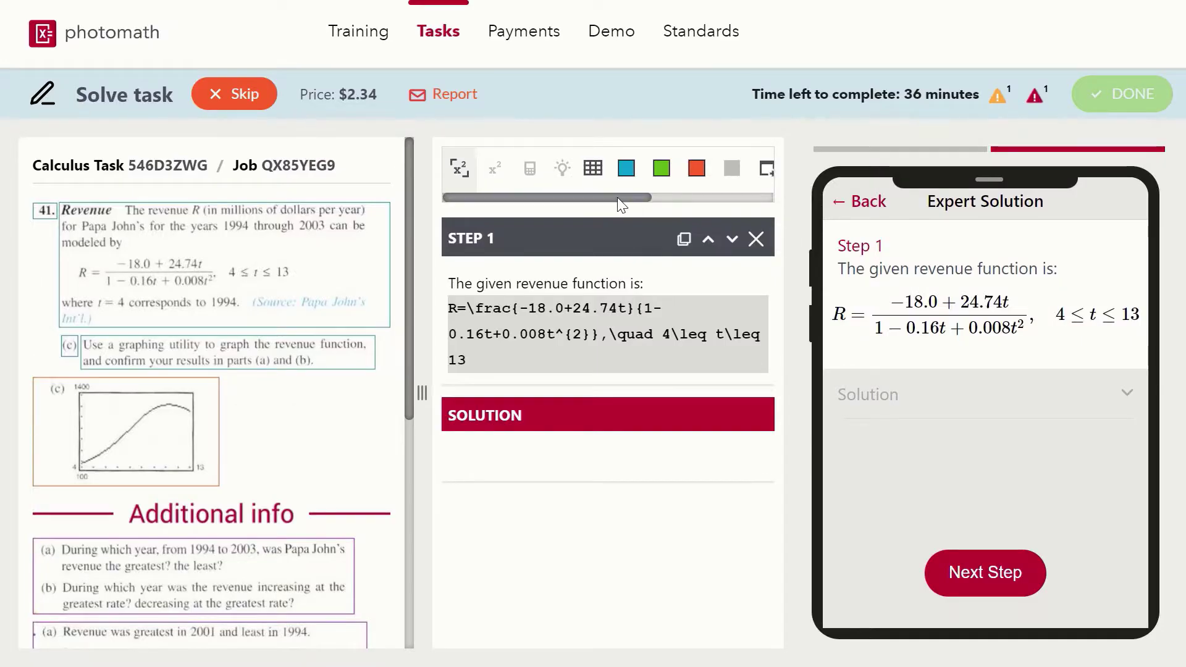
In the Photomath task, add a visual sequence after Step 1 and write "Using graphing utility the graph of" in Substep 1.
{"action": "left_click_drag", "start_coordinate": [621, 204], "coordinate": [687, 180]}
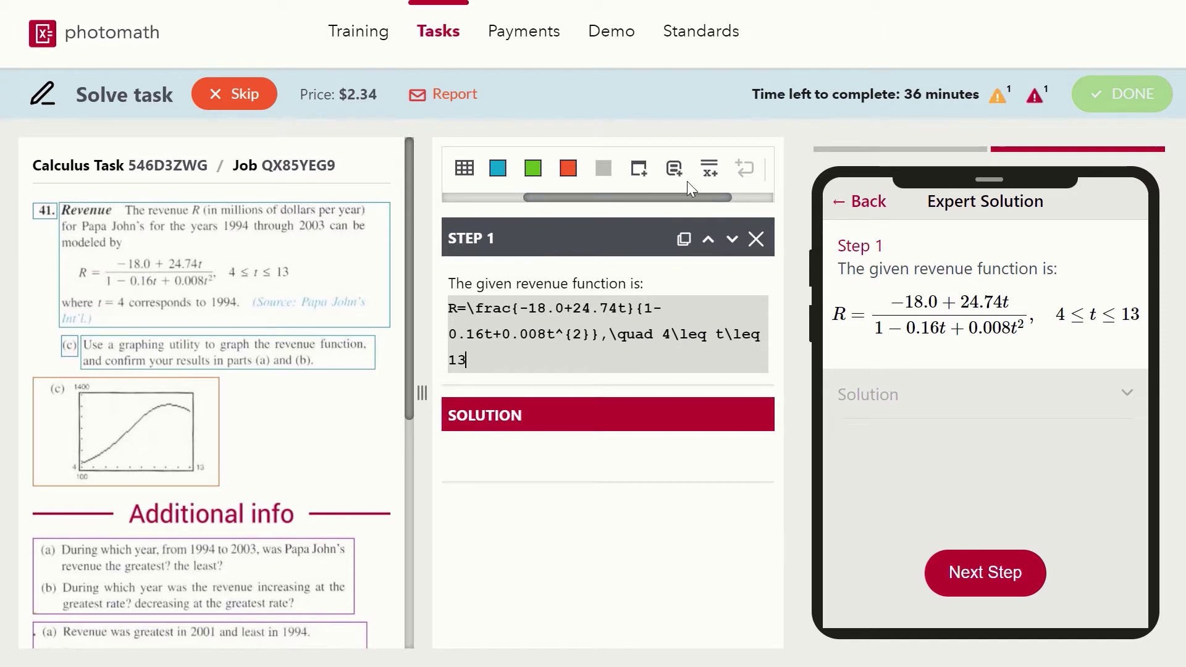
{"action": "left_click", "coordinate": [674, 169]}
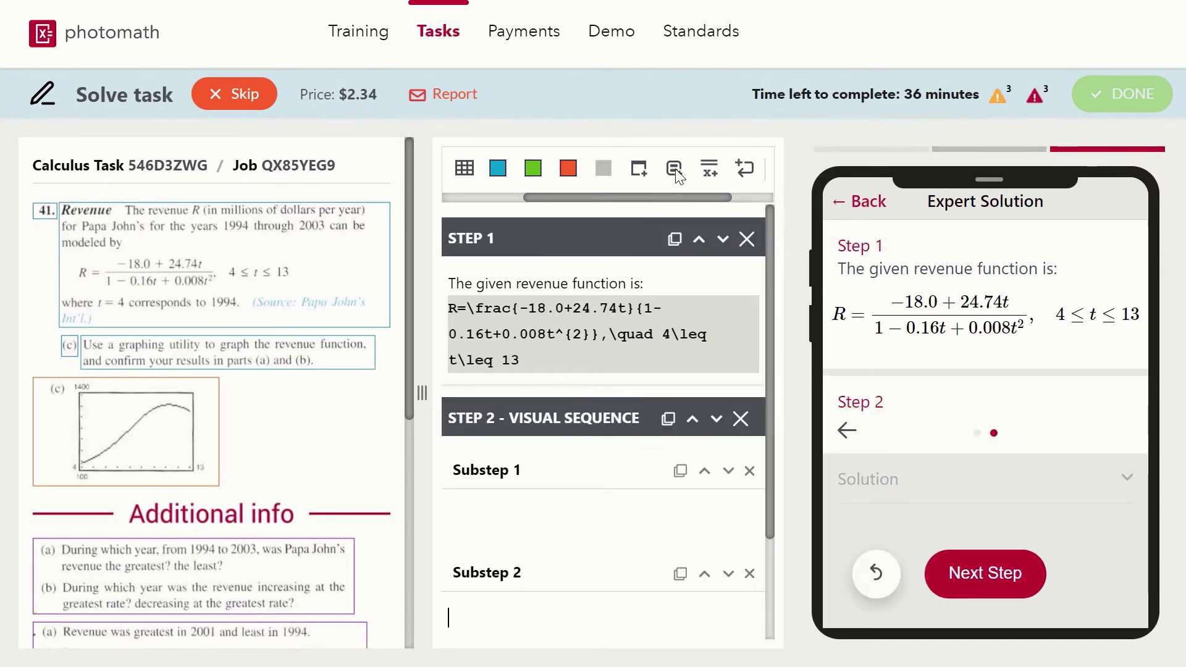
{"action": "left_click", "coordinate": [493, 518]}
{"action": "type", "text": "Using graphing "}
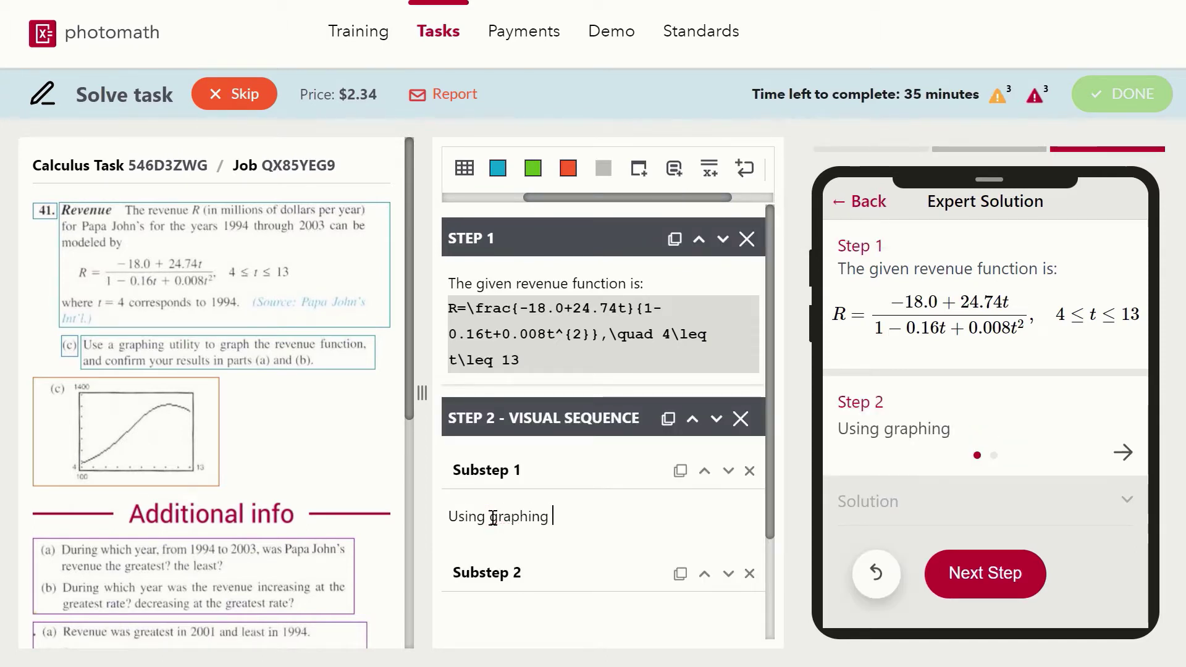
{"action": "type", "text": "utility the graph of"}
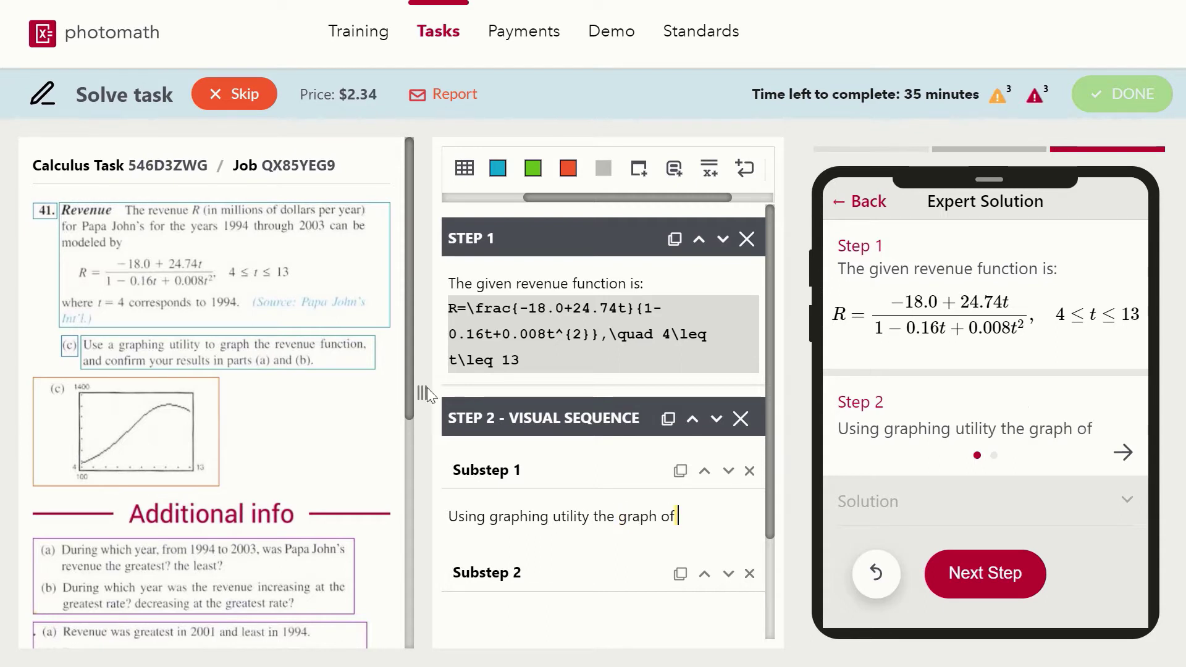
Paste the revenue equation as inline math after the Substep 1 text and finish the sentence with "is shown:".
{"action": "left_click", "coordinate": [677, 518]}
{"action": "type", "text": "R=\\frac{-18.0+24.74t}{1-0.16t+0.008t^{2}}"}
{"action": "left_click_drag", "start_coordinate": [583, 200], "coordinate": [485, 177]}
{"action": "type", "text": "is shown:"}
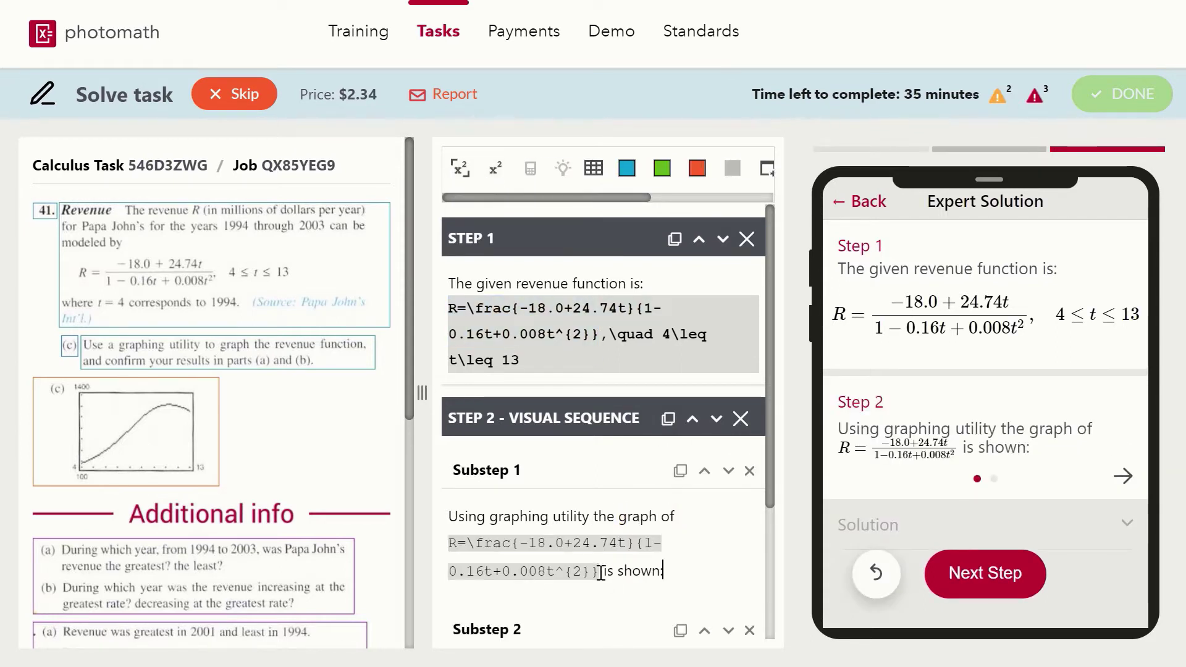
Apply the primary color to the inline revenue equation in Substep 1 of Step 2.
{"action": "left_click_drag", "start_coordinate": [599, 572], "coordinate": [449, 542]}
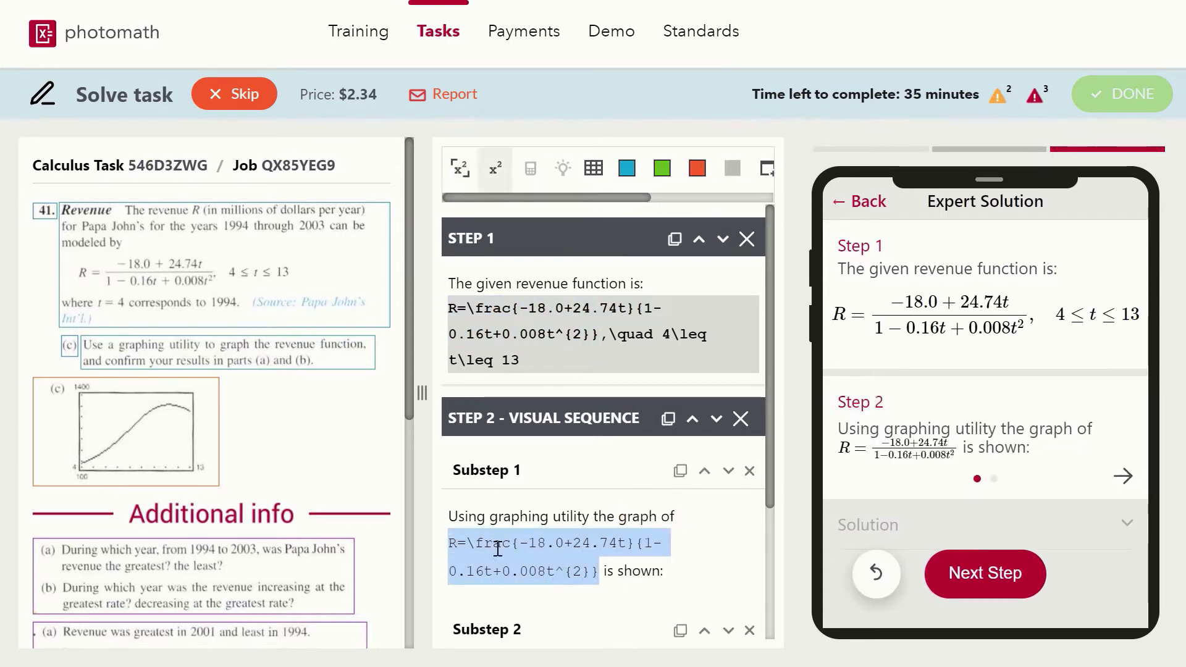
{"action": "left_click", "coordinate": [621, 166]}
{"action": "left_click", "coordinate": [689, 469]}
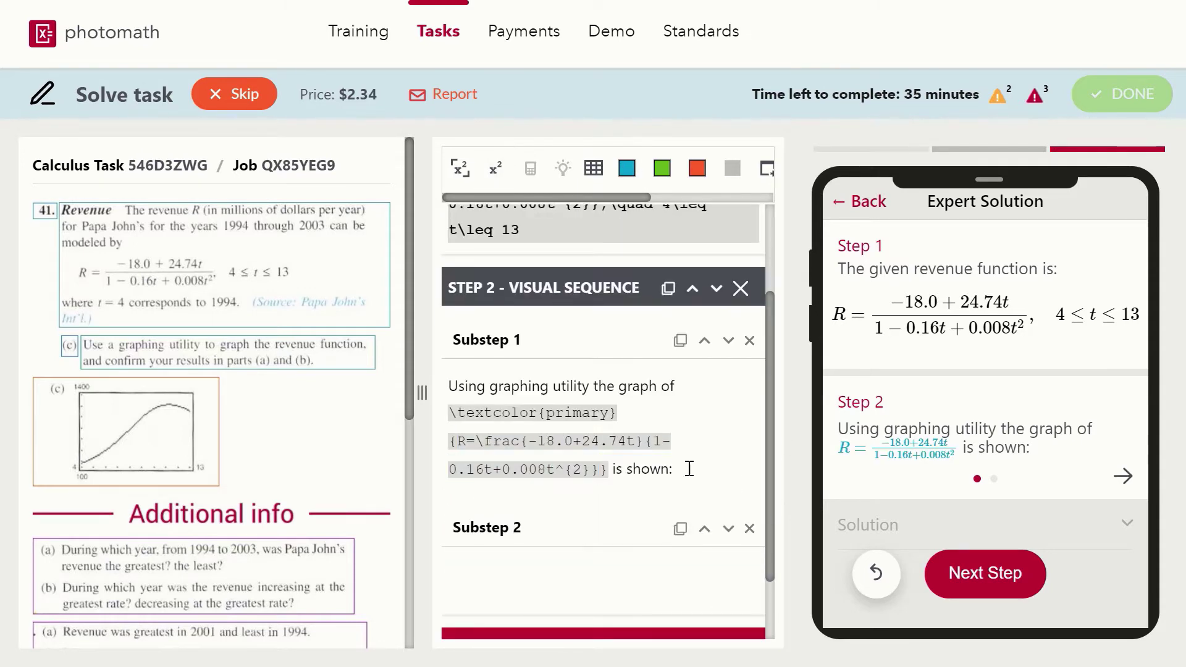
Insert the downloaded GeoGebra graph image above the Substep 1 text and dismiss the browser's download list.
{"action": "left_click", "coordinate": [592, 62]}
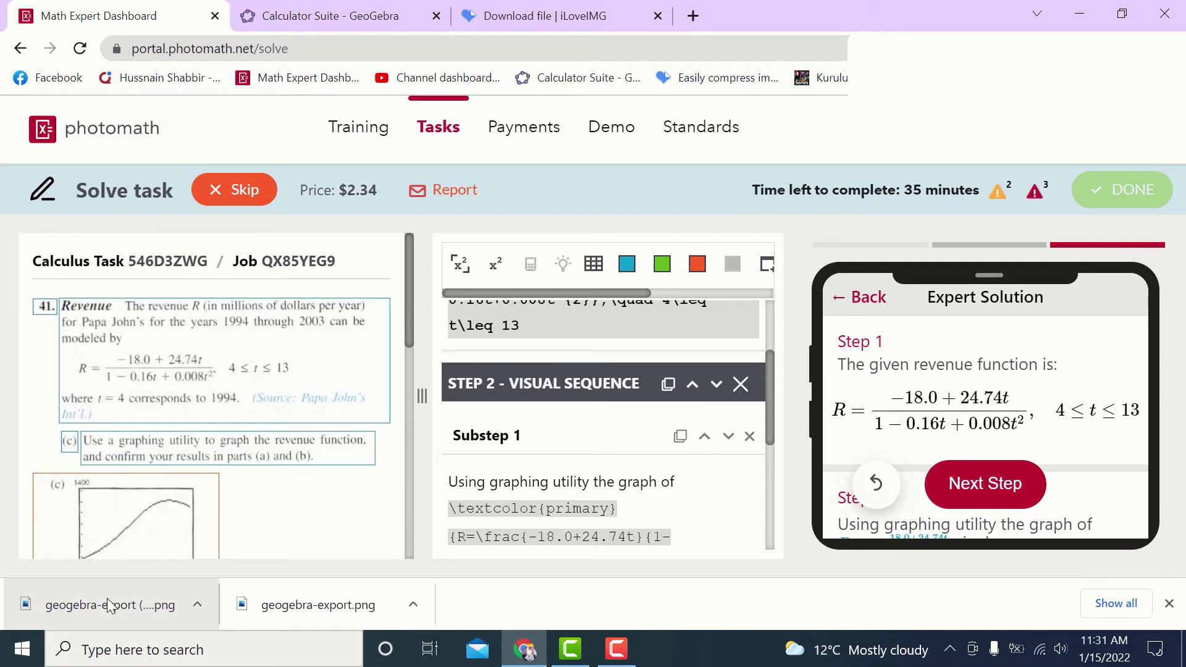
{"action": "left_click_drag", "start_coordinate": [709, 529], "coordinate": [710, 530]}
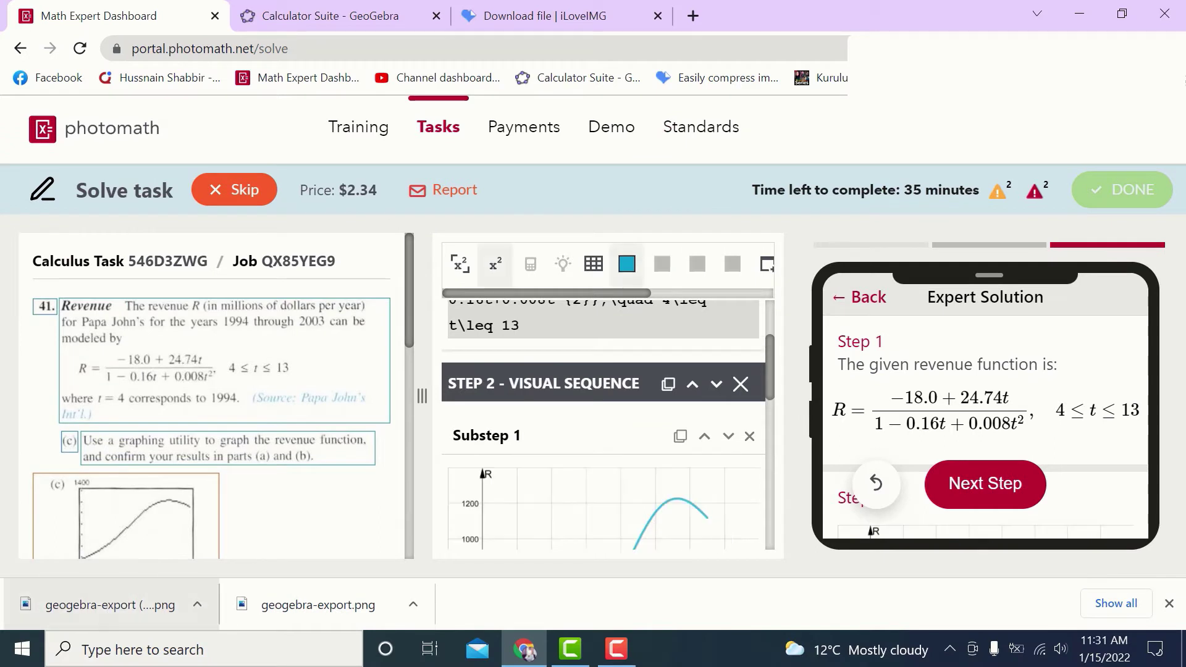
{"action": "left_click", "coordinate": [1169, 604]}
{"action": "left_click", "coordinate": [1159, 158]}
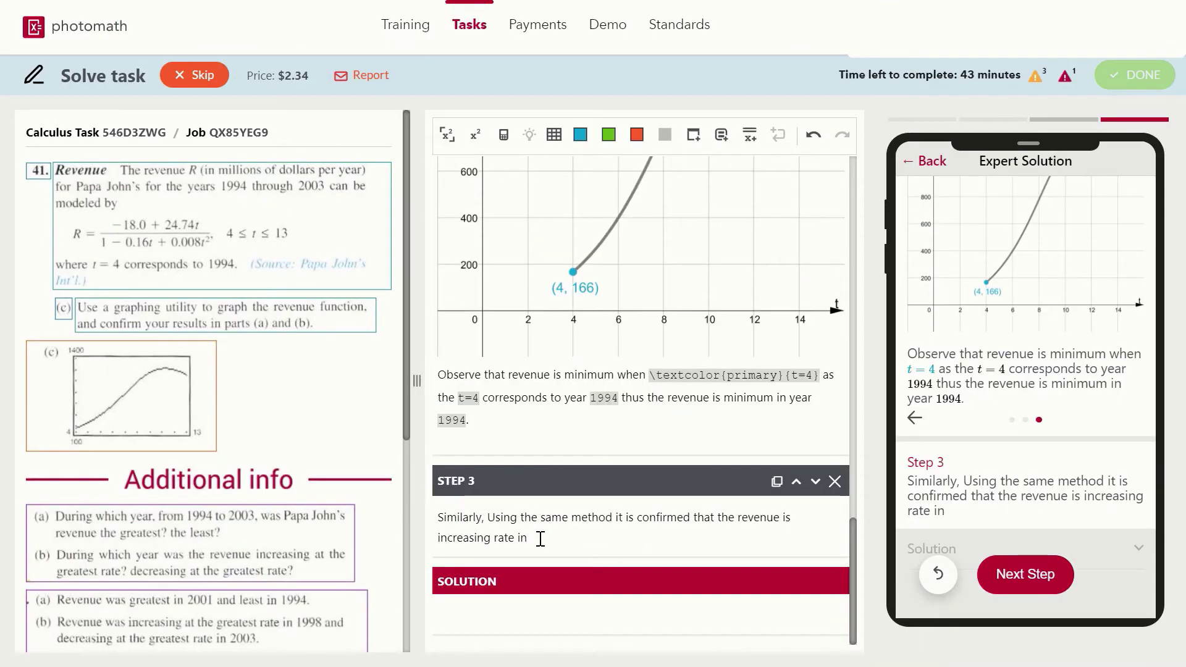
Continue the Step 3 sentence after "increasing" with "at the greatest rate in 1998 and decreasing at the greatest rate", with 1998 as inline math.
{"action": "type", "text": "at the greatest"}
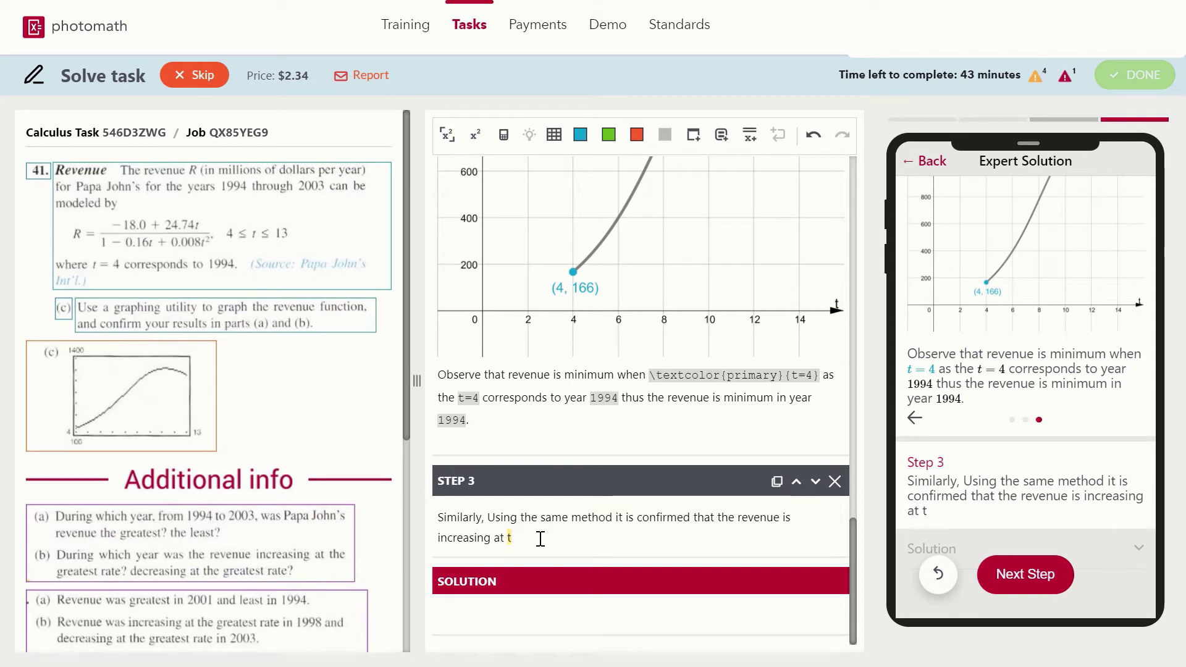
{"action": "key", "text": "End"}
{"action": "type", "text": "in 1998 and decreasing"}
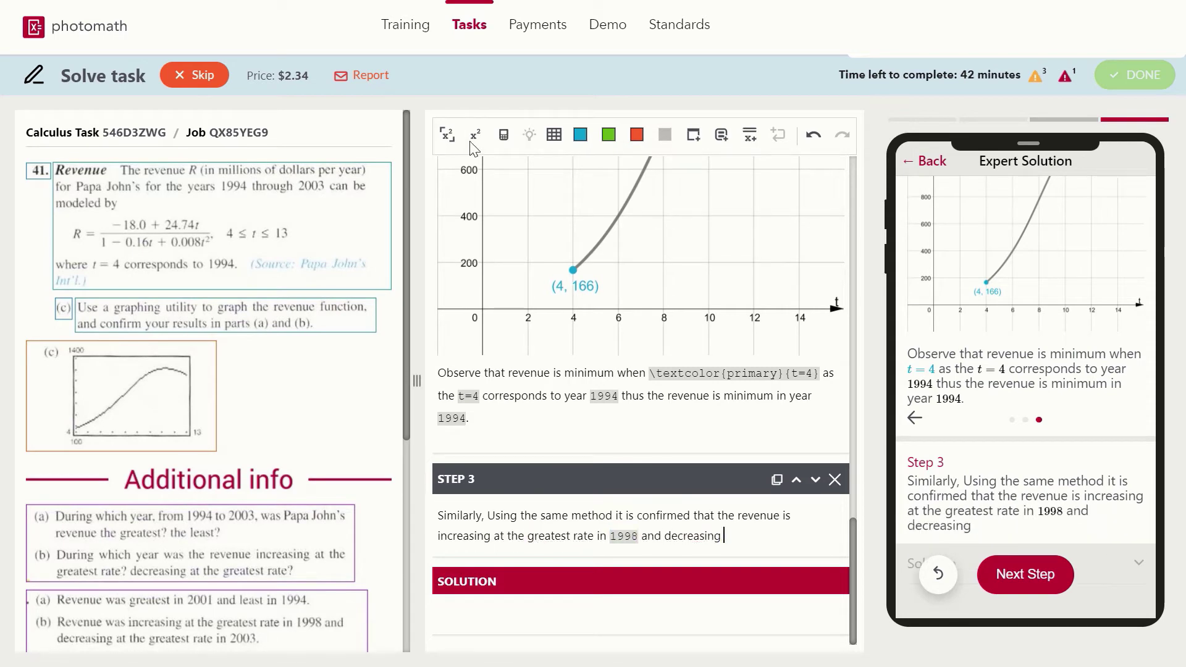
{"action": "type", "text": " at the greatest rate in 1998 and decreasing at the greatest rate in 2003."}
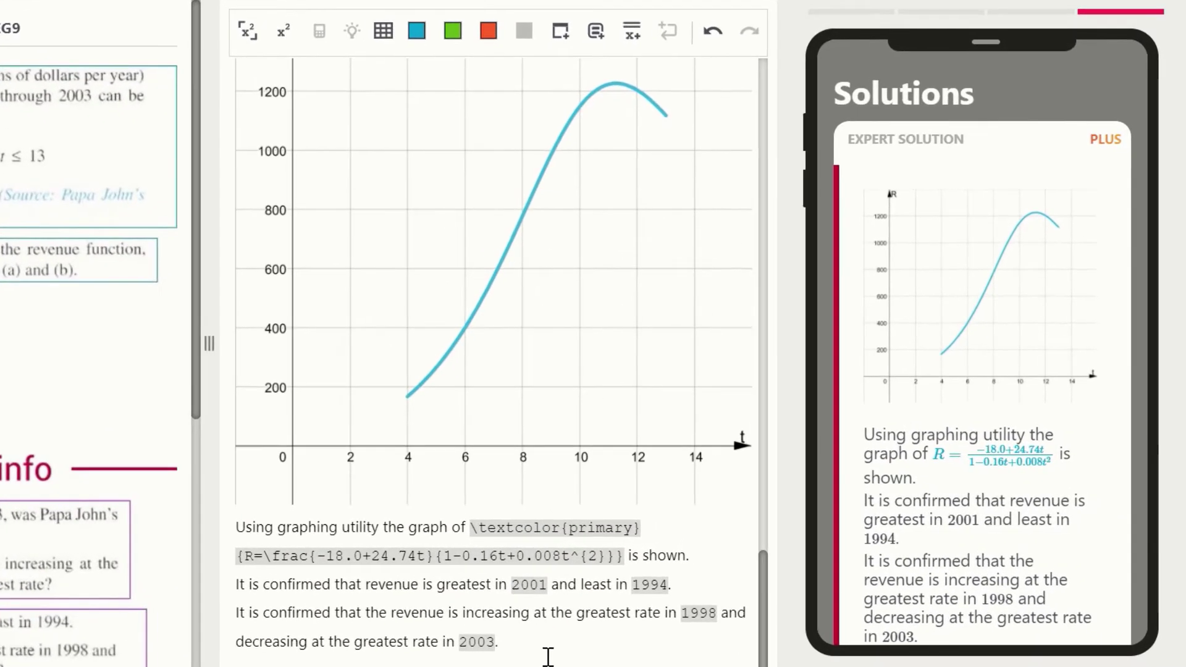
Play the expert solution preview from Step 1 through to the solution and submit the finished task.
{"action": "left_click", "coordinate": [826, 13]}
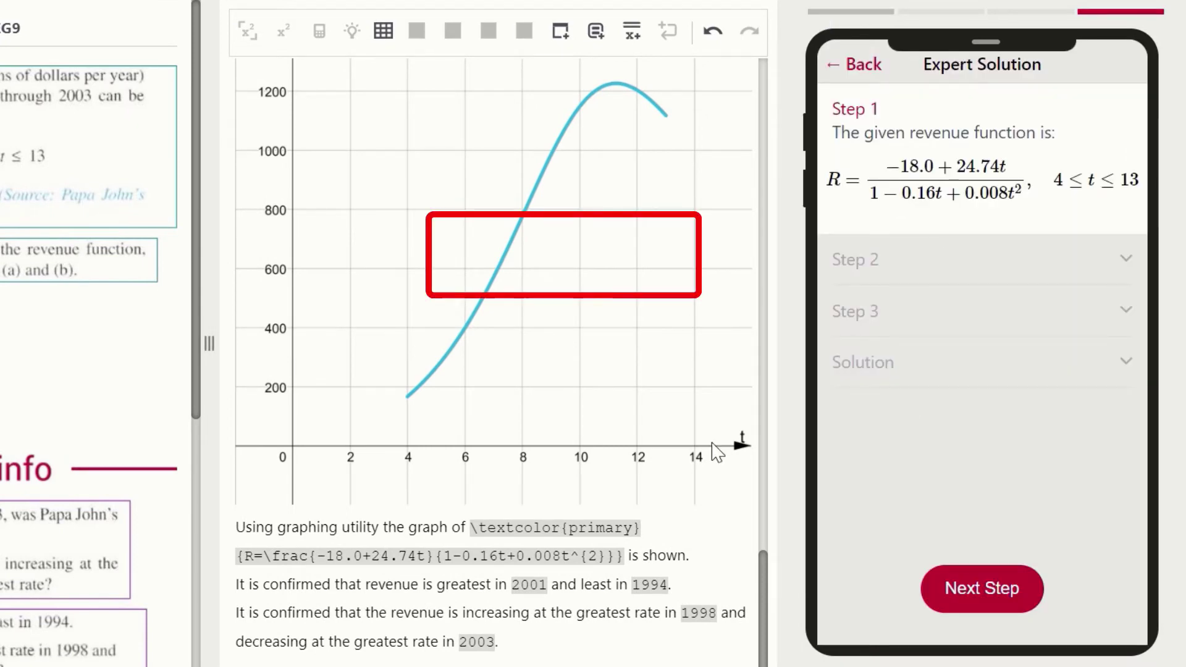
{"action": "left_click", "coordinate": [979, 588]}
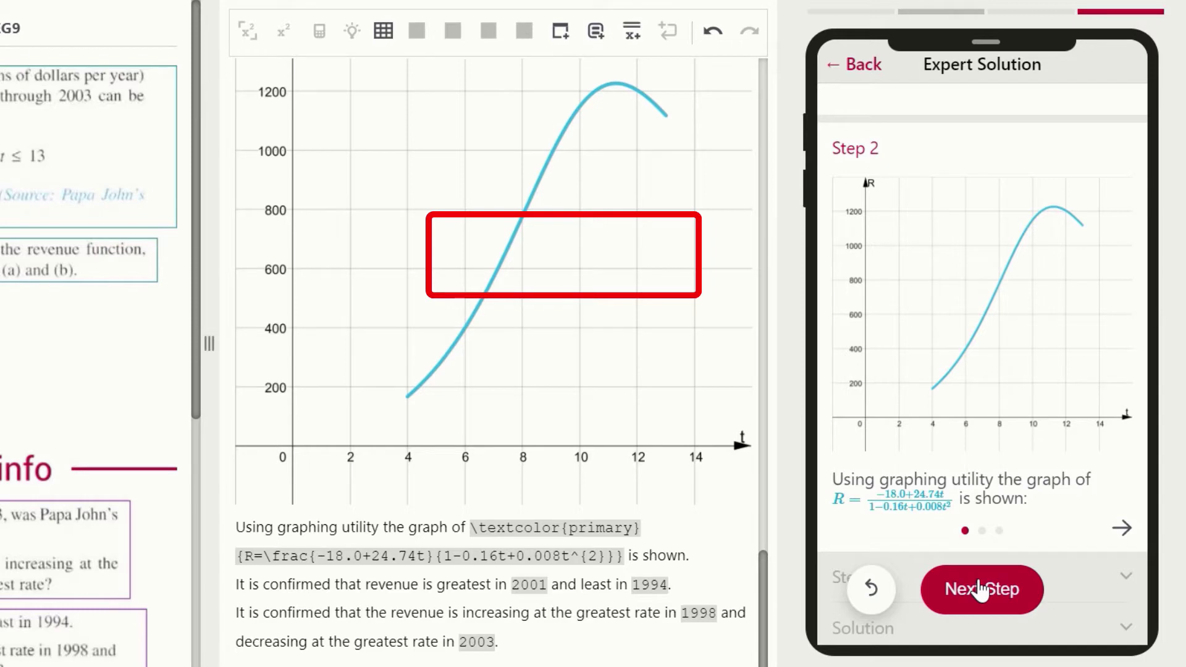
{"action": "left_click", "coordinate": [981, 590]}
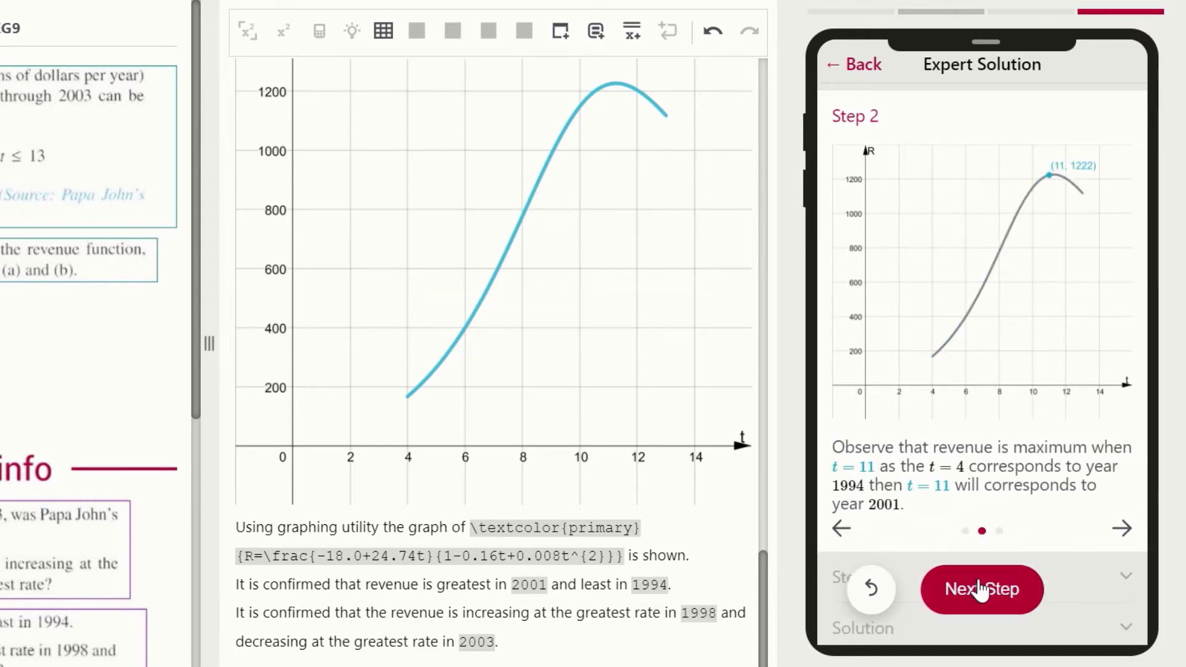
{"action": "left_click", "coordinate": [981, 590]}
{"action": "left_click", "coordinate": [1007, 596]}
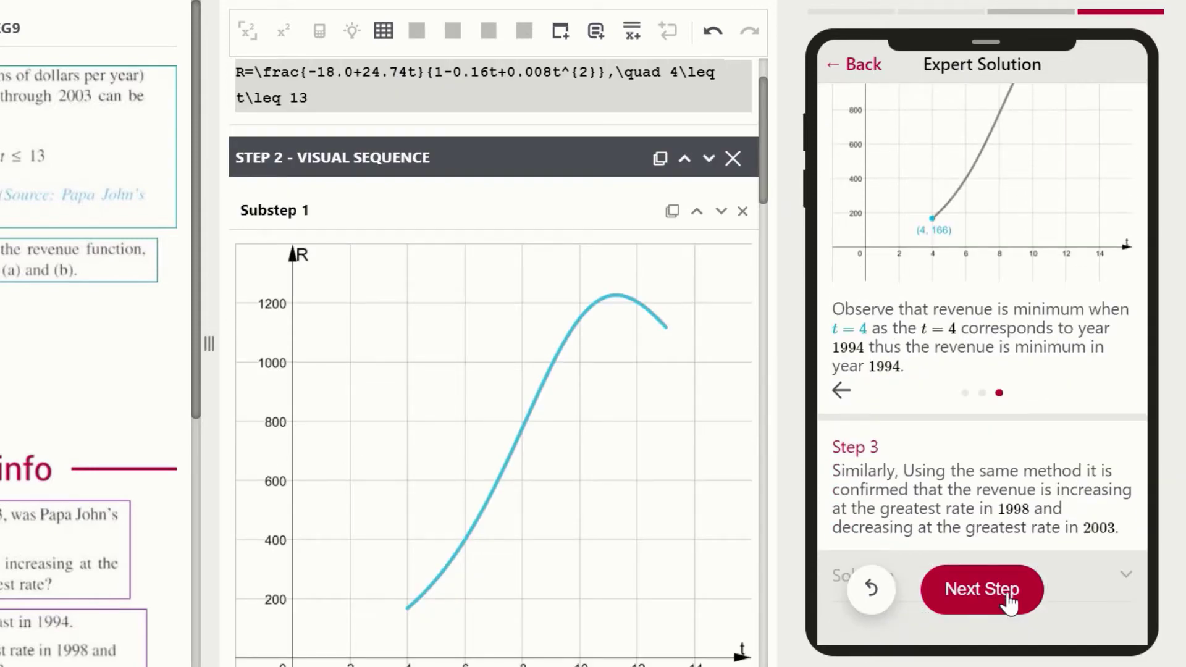
{"action": "left_click", "coordinate": [1007, 596]}
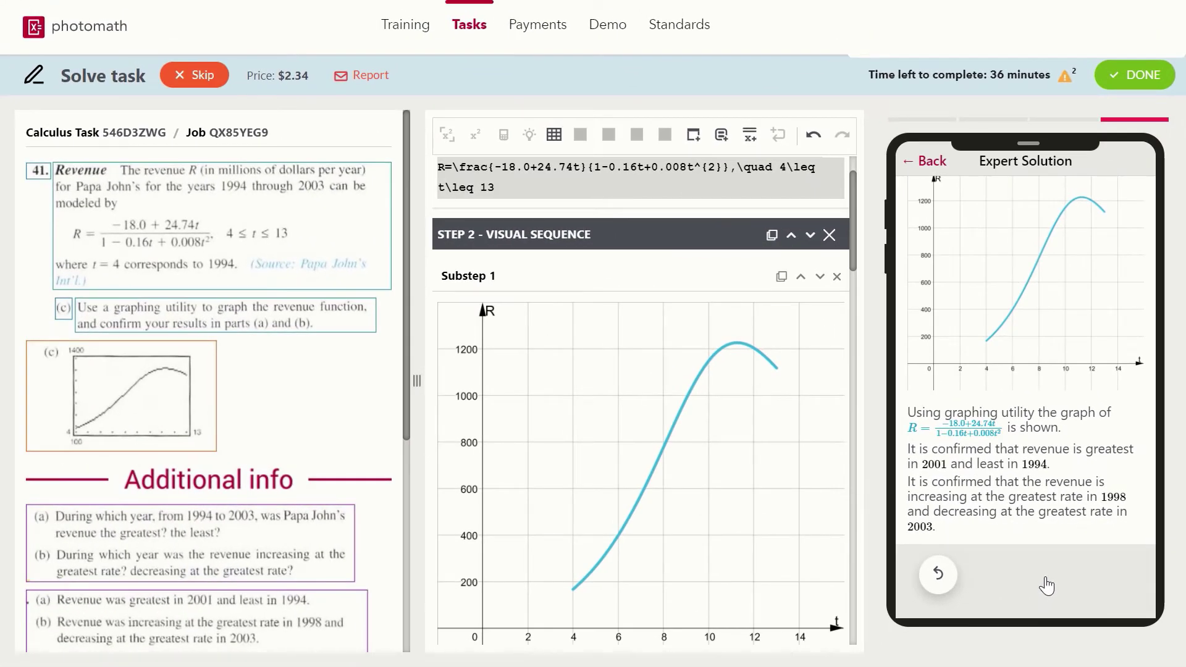
{"action": "left_click", "coordinate": [1143, 83]}
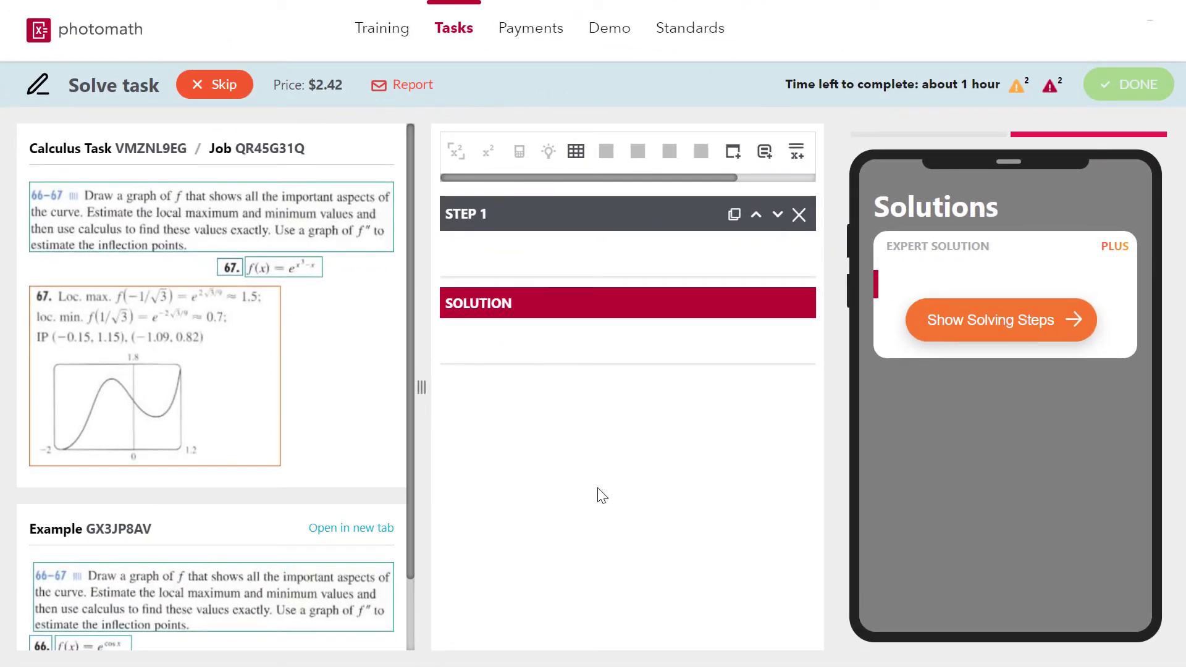
Import all solving steps from the similar example GX3JP8AV into the new calculus task and preview Step 1.
{"action": "scroll", "coordinate": [408, 386], "scroll_direction": "down", "scroll_amount": 2}
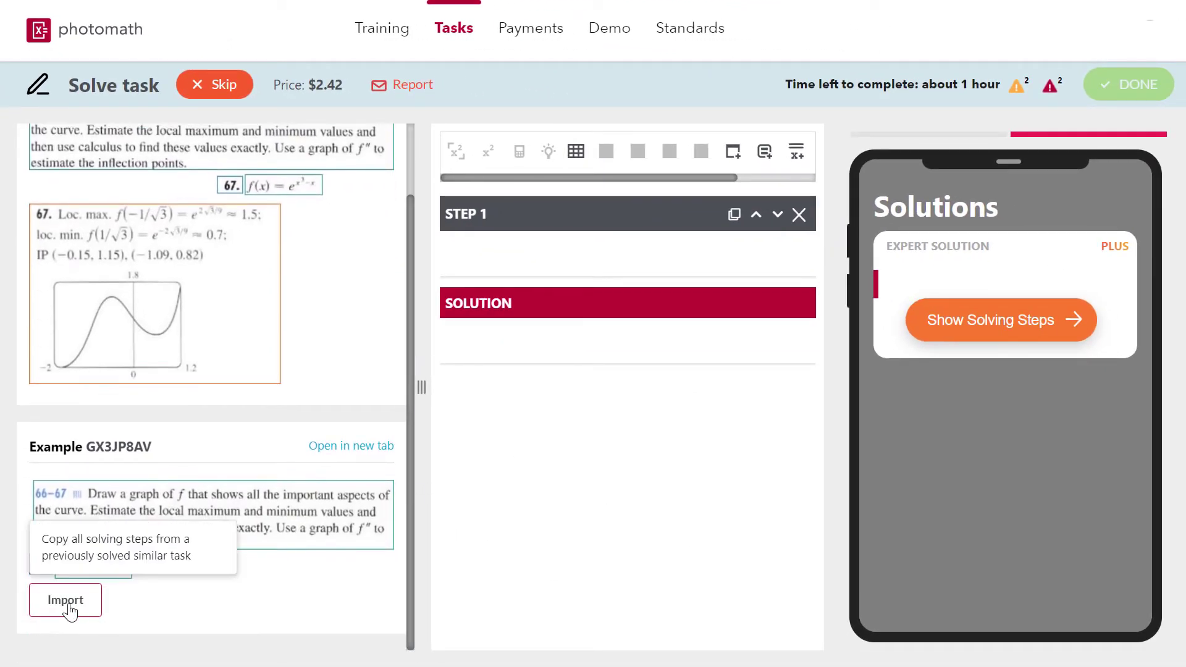
{"action": "left_click", "coordinate": [68, 608]}
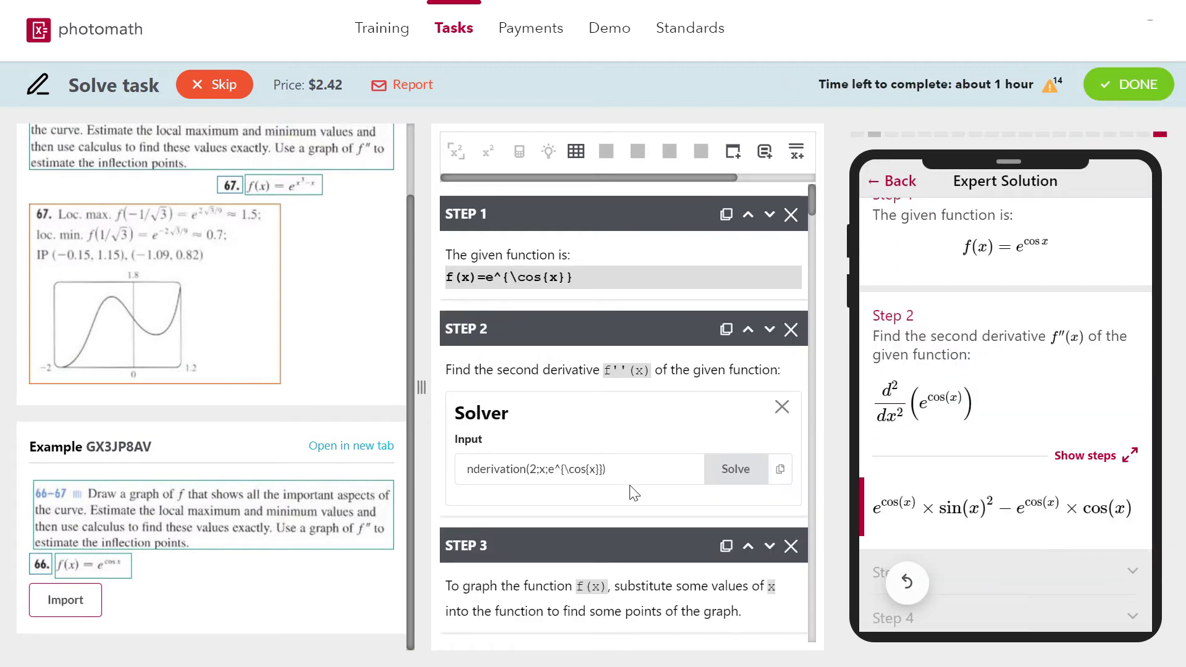
{"action": "left_click", "coordinate": [856, 134]}
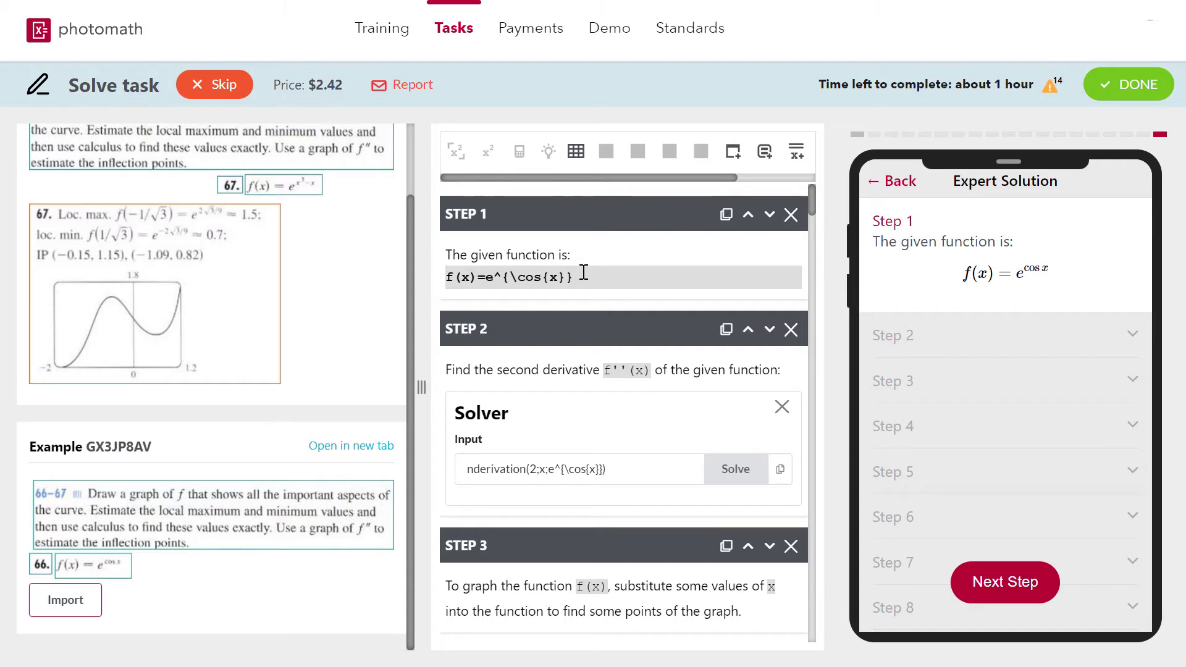
Change the given function in Step 1 to f(x)=e^{x^{3}-x}.
{"action": "left_click", "coordinate": [555, 275]}
{"action": "key", "text": "BackSpace"}
{"action": "key", "text": "BackSpace"}
{"action": "key", "text": "BackSpace"}
{"action": "key", "text": "BackSpace"}
{"action": "key", "text": "BackSpace"}
{"action": "key", "text": "BackSpace"}
{"action": "key", "text": "BackSpace"}
{"action": "type", "text": "x^3-x"}
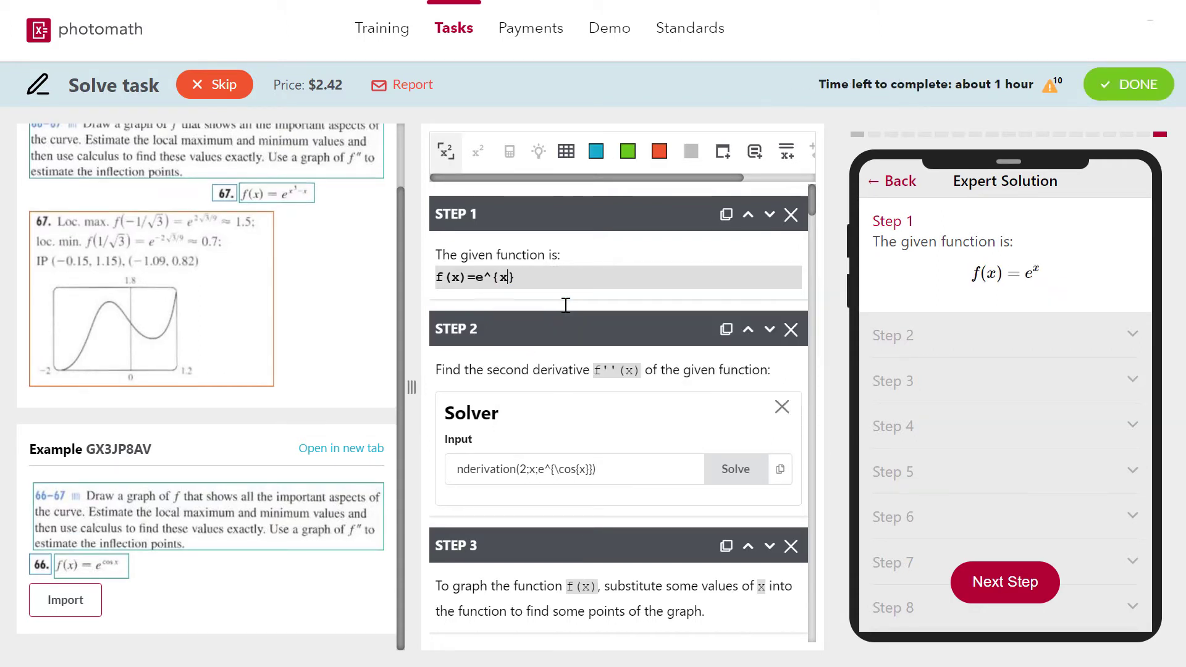
{"action": "left_click", "coordinate": [516, 277]}
{"action": "type", "text": "{"}
{"action": "key", "text": "Right"}
{"action": "type", "text": "}"}
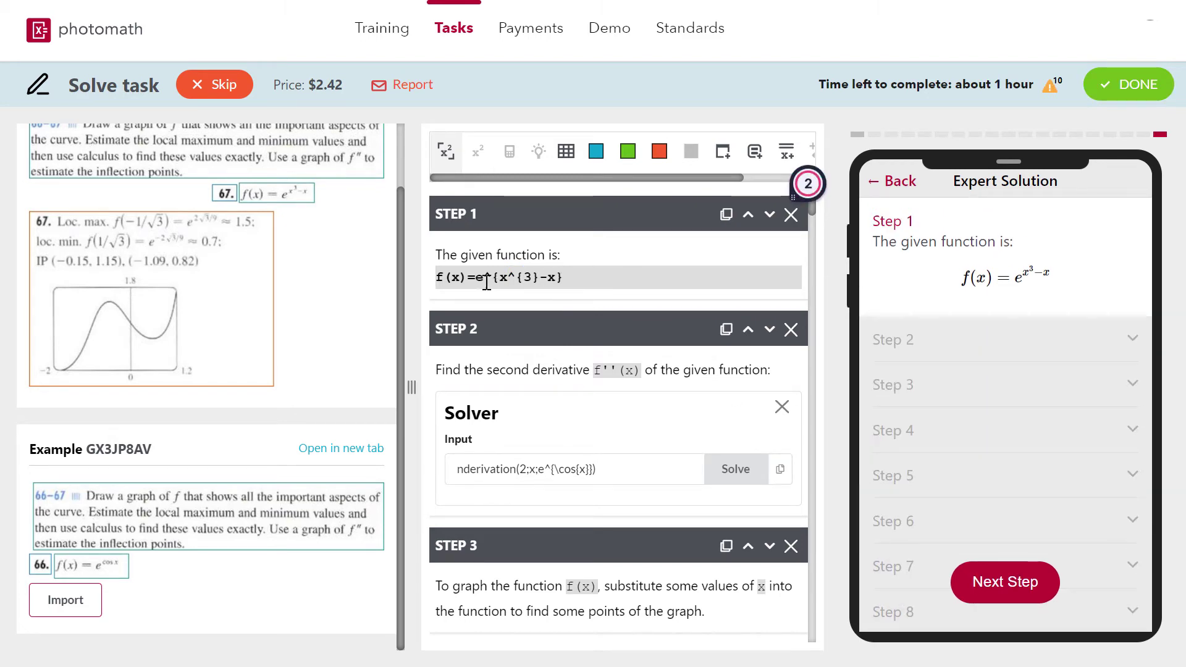
Replace the function in the Step 2 solver so its input reads nderivation(2;x;e^{x^{3}-x}), and save the solver result.
{"action": "left_click_drag", "start_coordinate": [477, 277], "coordinate": [564, 278]}
{"action": "key", "text": "ctrl+c"}
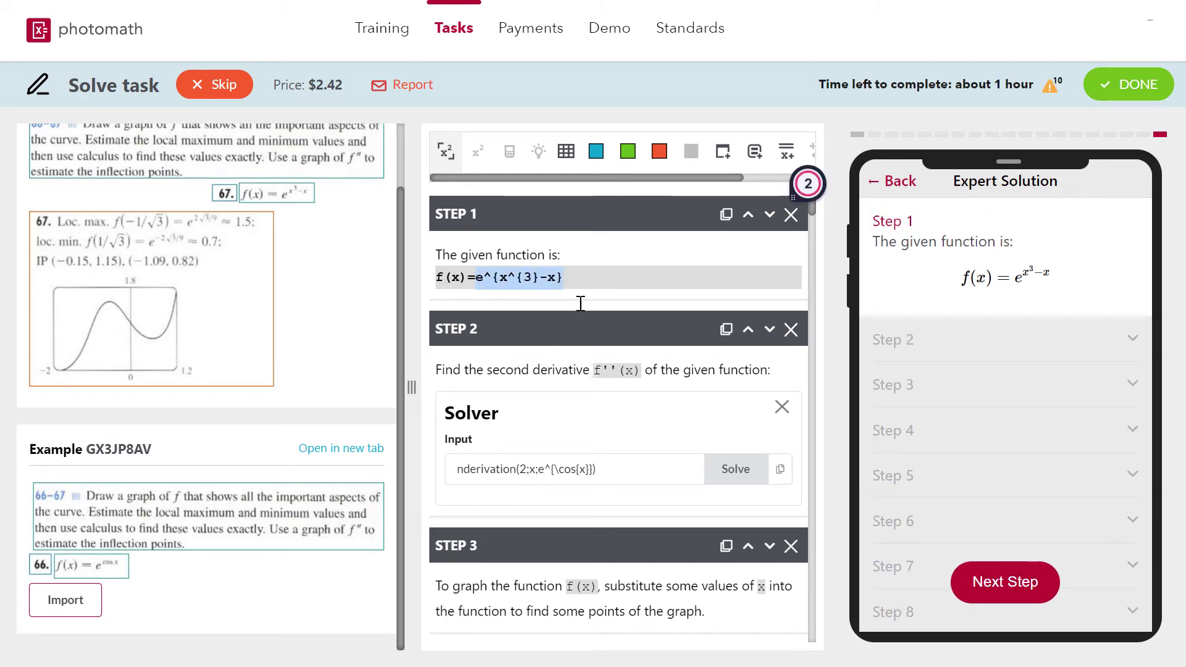
{"action": "left_click", "coordinate": [620, 471]}
{"action": "left_click_drag", "start_coordinate": [281, 40], "coordinate": [328, 41]}
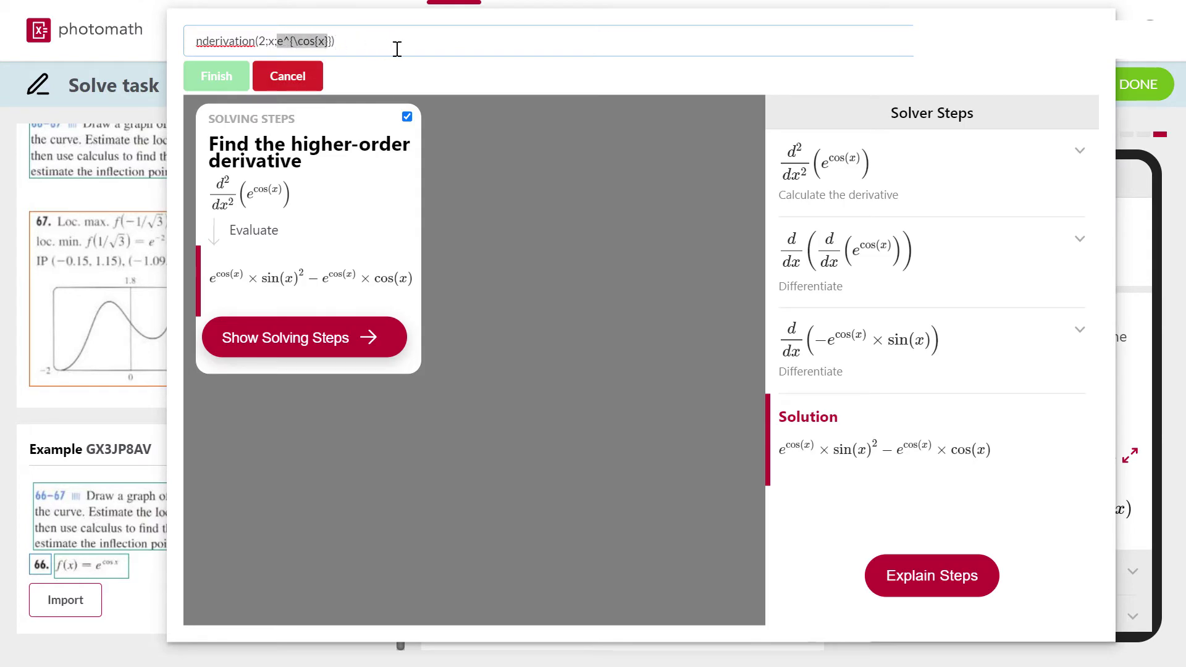
{"action": "key", "text": "ctrl+v"}
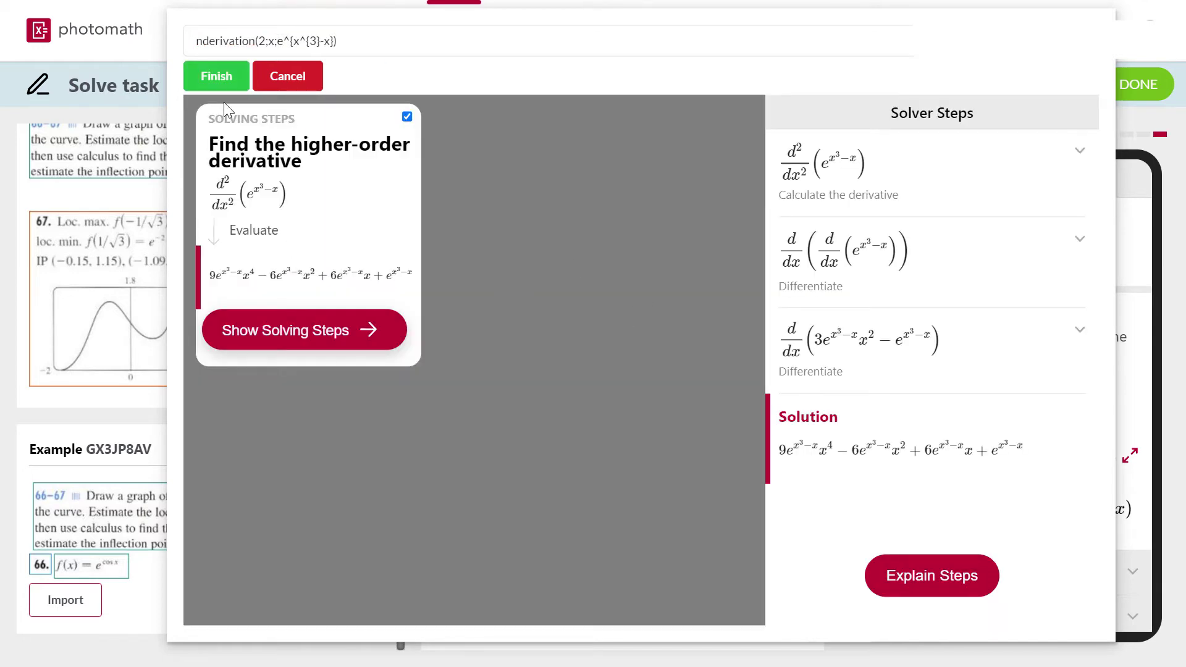
{"action": "left_click", "coordinate": [187, 90]}
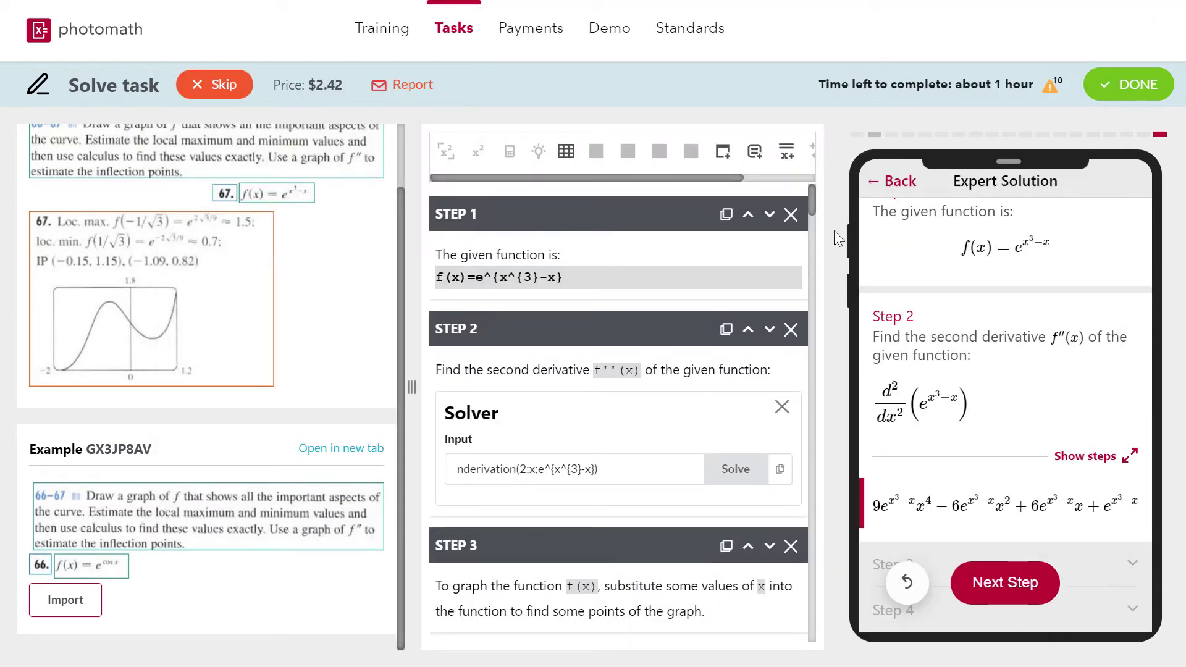
Replace the function in the Step 4 solver so its input reads f(x)=e^{x^{3}-x};x=0, and save the solver result.
{"action": "scroll", "coordinate": [812, 204], "scroll_direction": "down", "scroll_amount": 5}
{"action": "left_click", "coordinate": [726, 346]}
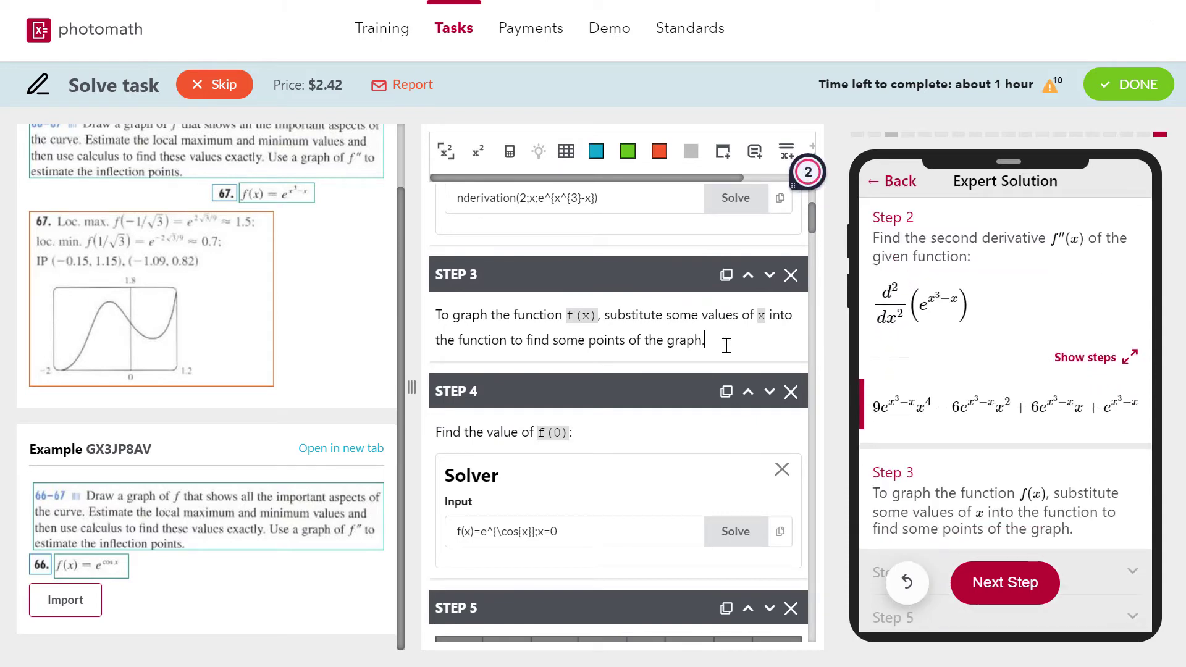
{"action": "left_click", "coordinate": [580, 532]}
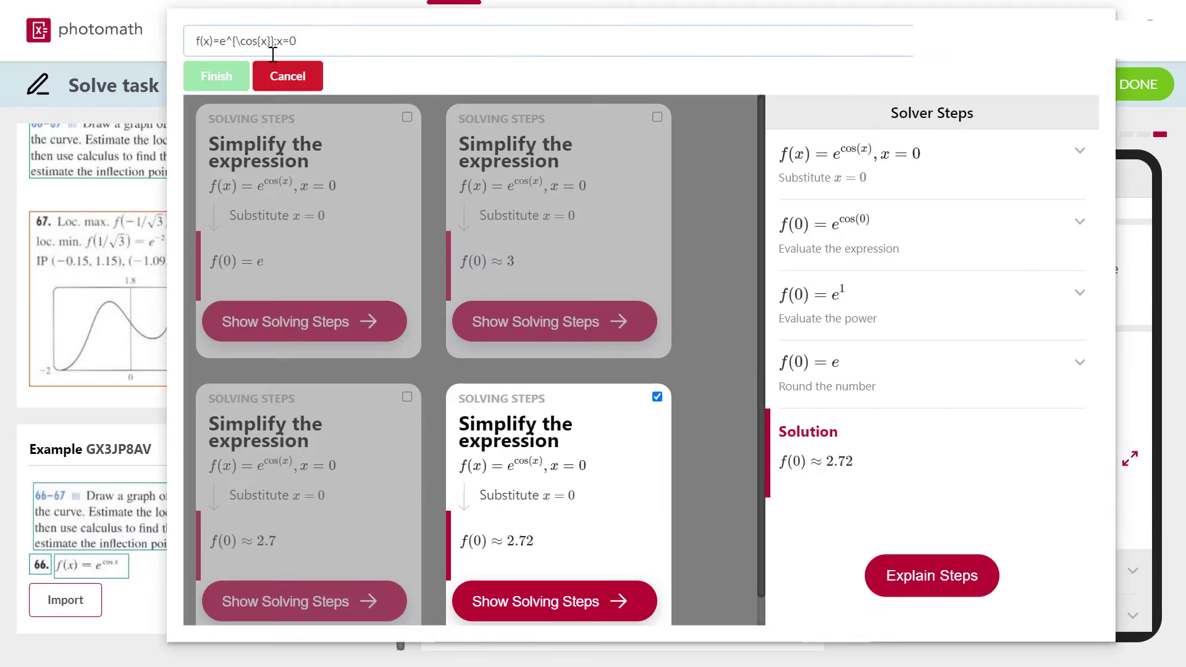
{"action": "left_click_drag", "start_coordinate": [223, 41], "coordinate": [272, 45]}
{"action": "key", "text": "ctrl+v"}
{"action": "left_click", "coordinate": [305, 215]}
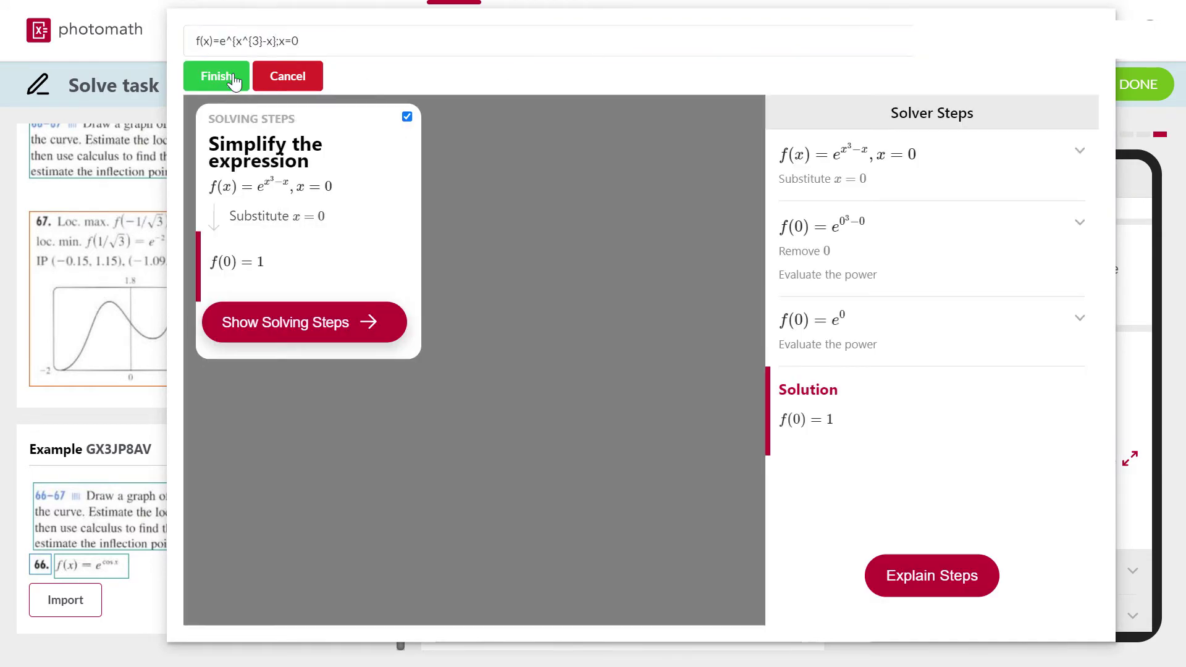
{"action": "left_click", "coordinate": [216, 76]}
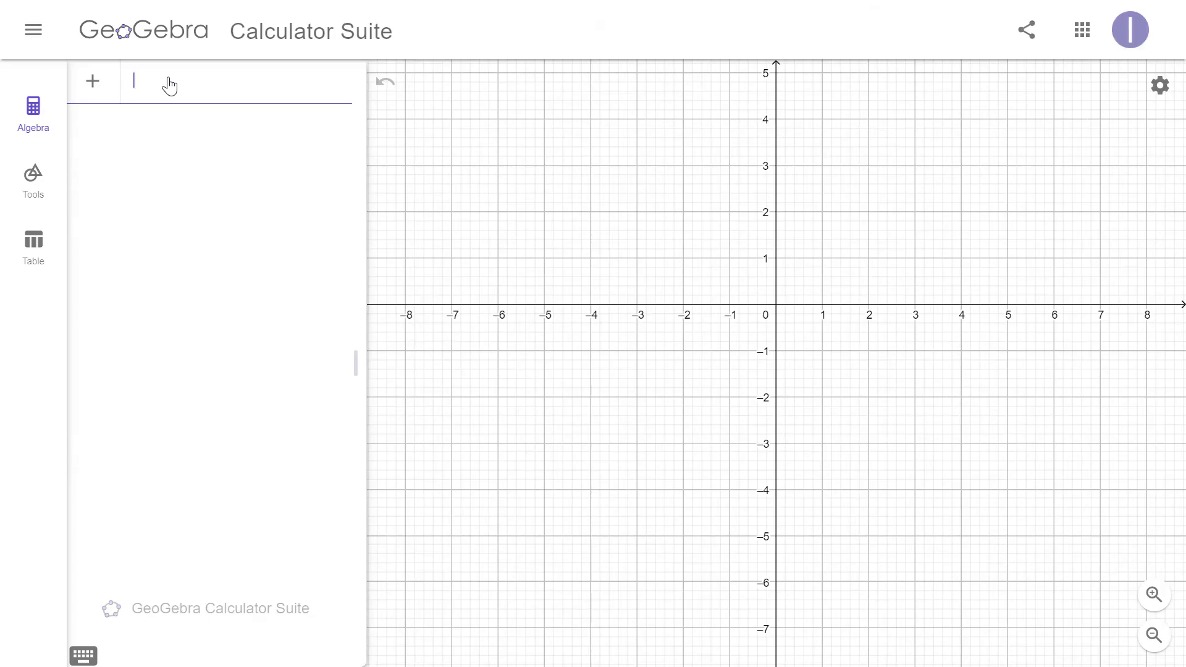
In GeoGebra, plot the copied function e^{x^{3}-x} and enlarge the graph around its turning points.
{"action": "key", "text": "ctrl+v"}
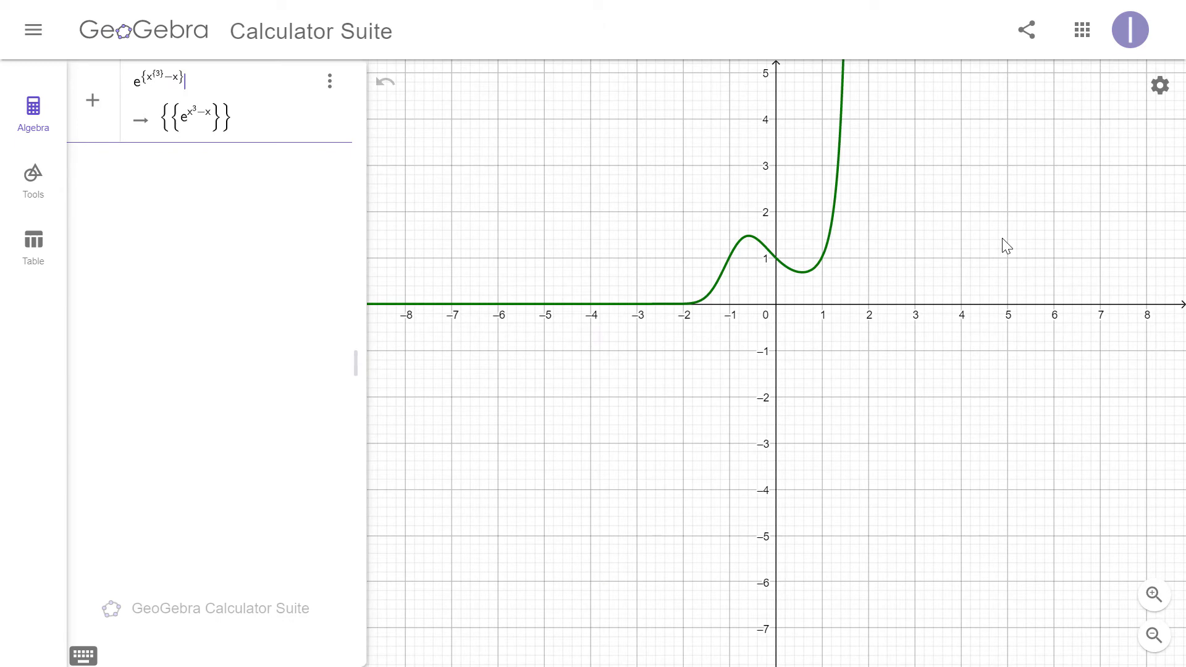
{"action": "left_click_drag", "start_coordinate": [976, 246], "coordinate": [927, 396]}
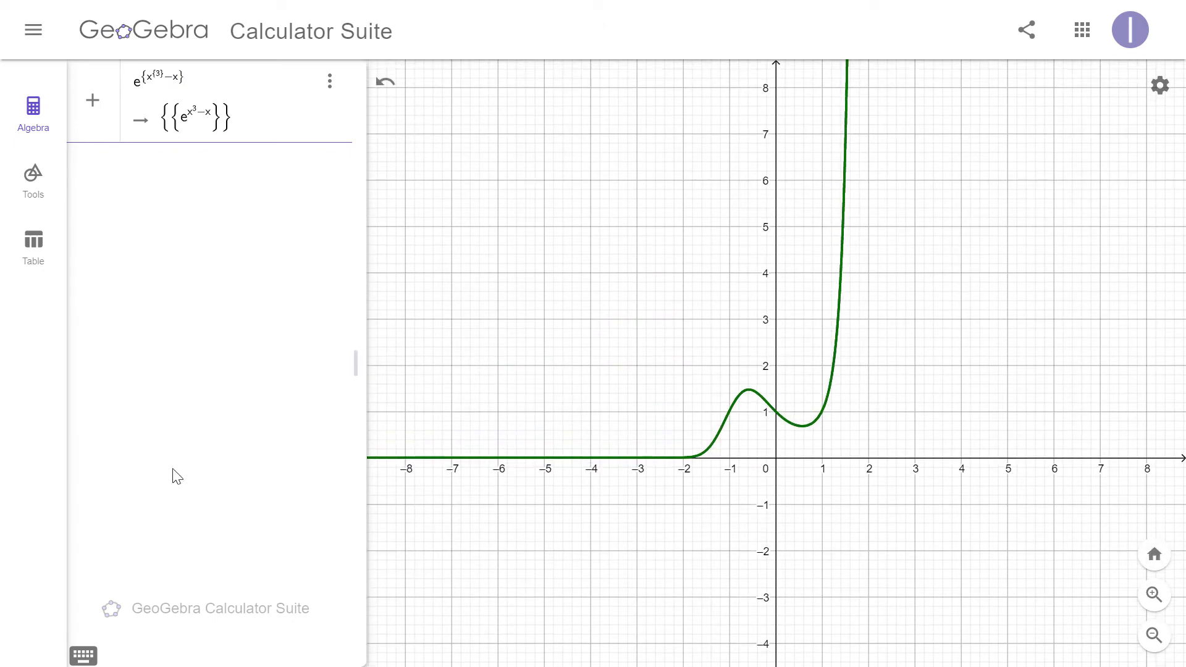
{"action": "left_click", "coordinate": [1154, 594]}
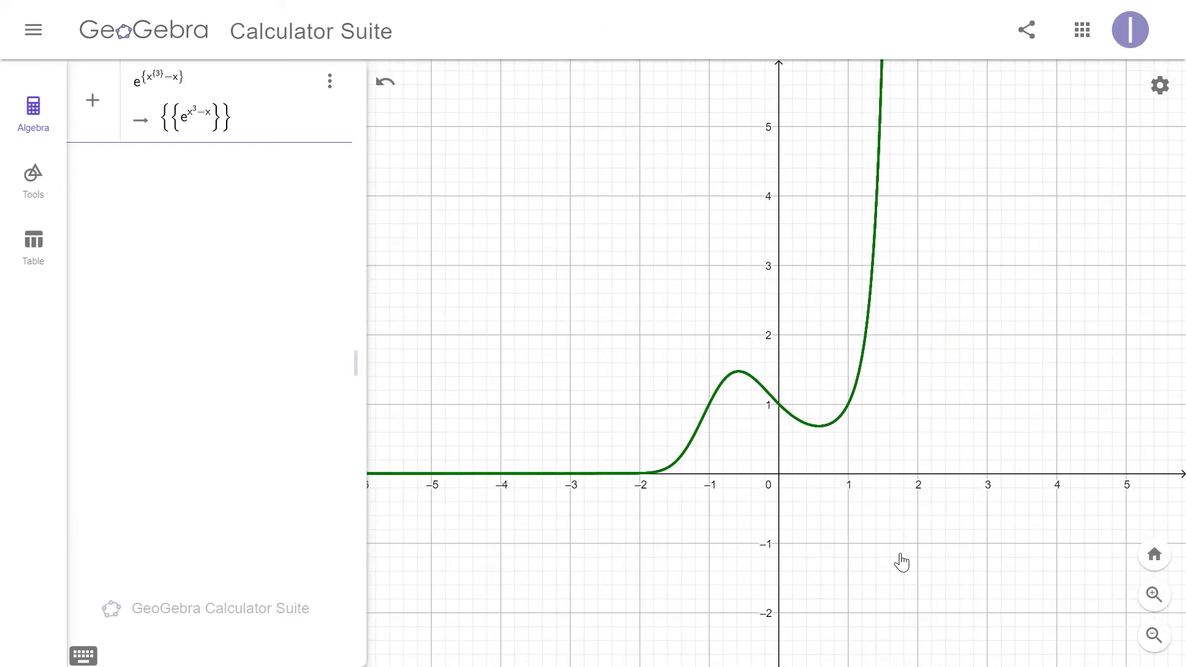
{"action": "left_click", "coordinate": [1154, 593]}
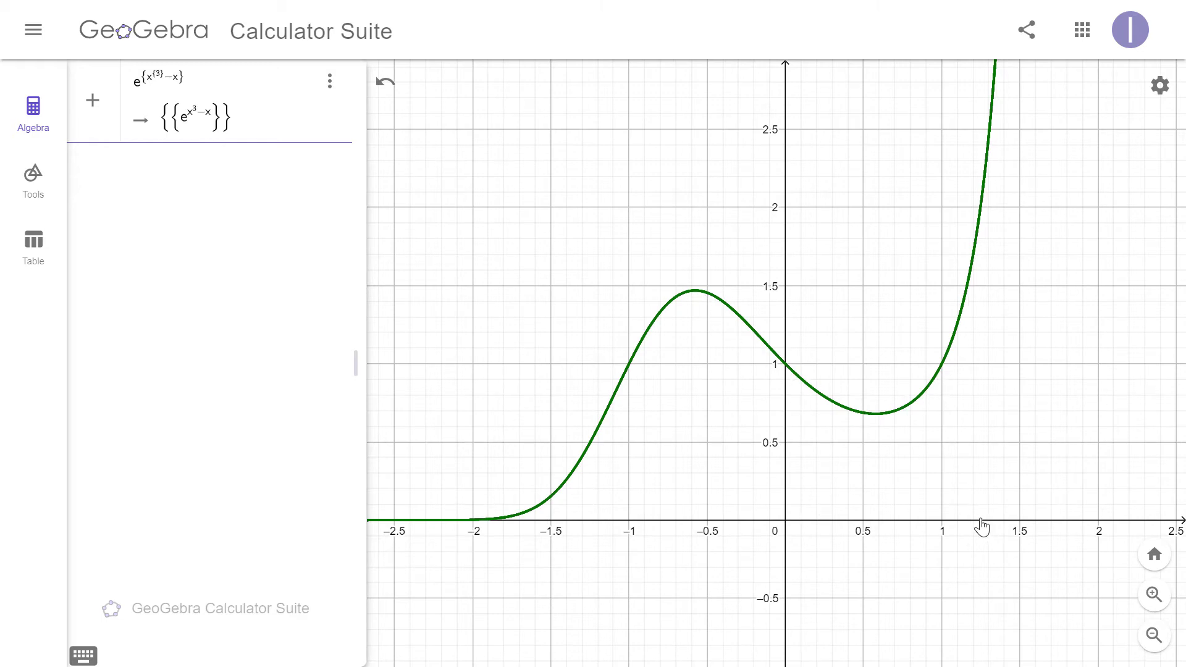
Back in the Photomath task, open the LaTeX table generator and create a table with 8 rows and 4 columns.
{"action": "key", "text": "alt+Tab"}
{"action": "scroll", "coordinate": [771, 272], "scroll_direction": "down", "scroll_amount": 5}
{"action": "left_click_drag", "start_coordinate": [771, 272], "coordinate": [770, 213]}
{"action": "left_click_drag", "start_coordinate": [414, 389], "coordinate": [384, 388]}
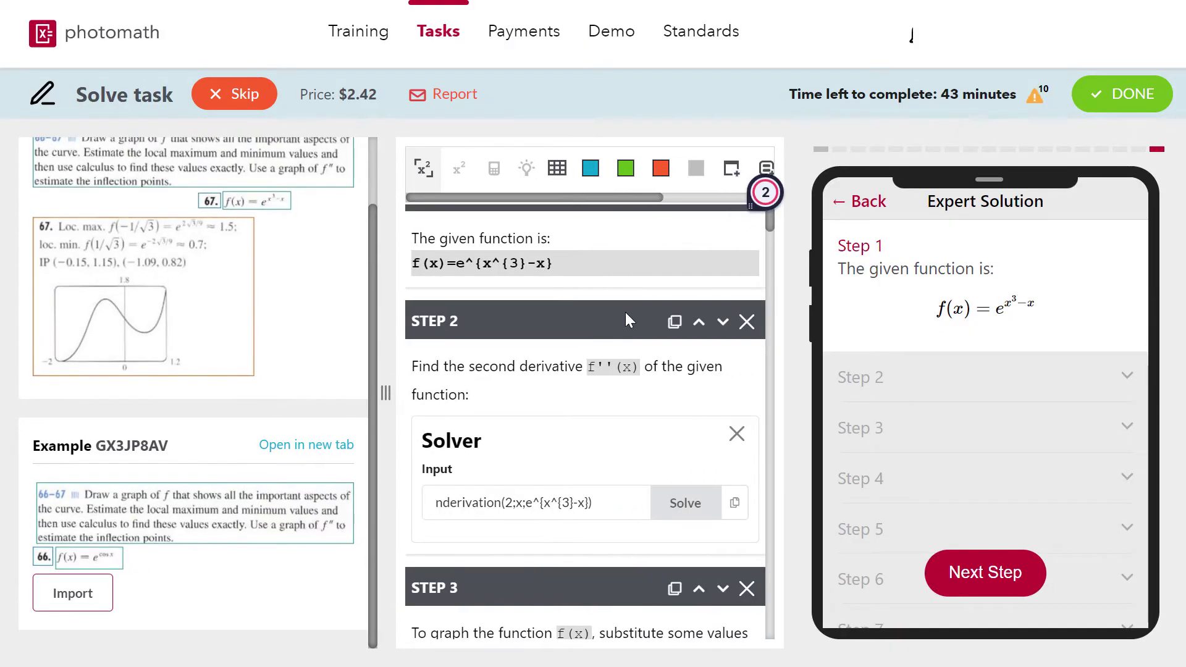
{"action": "scroll", "coordinate": [771, 241], "scroll_direction": "down", "scroll_amount": 3}
{"action": "scroll", "coordinate": [770, 241], "scroll_direction": "down", "scroll_amount": 7}
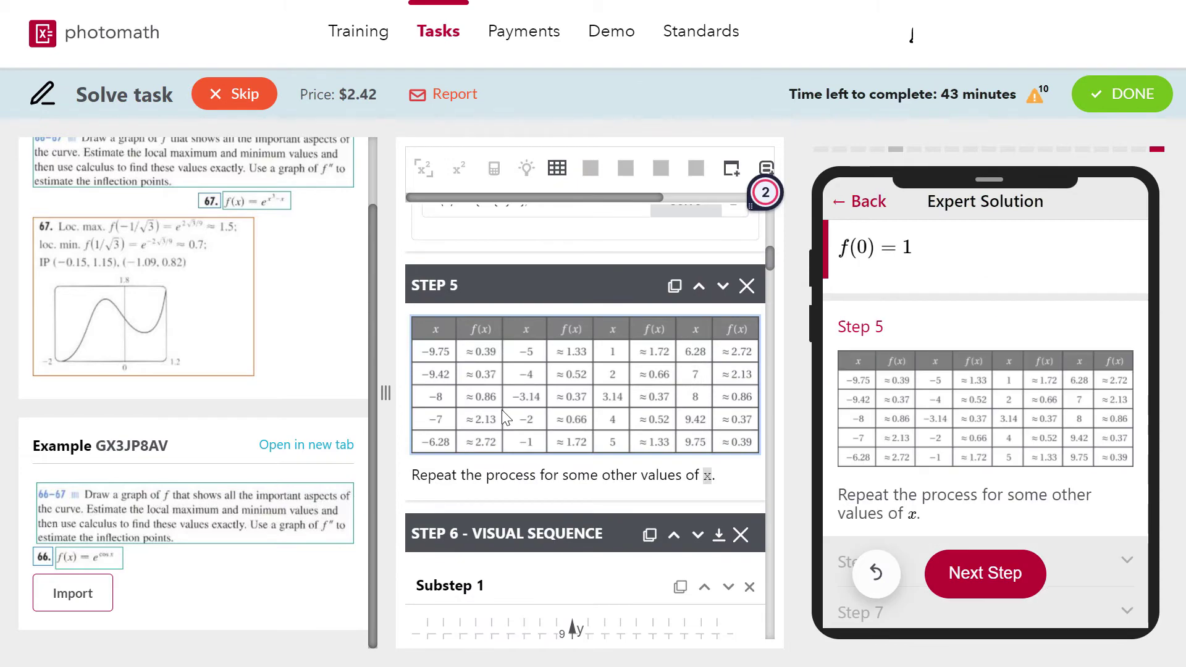
{"action": "left_click", "coordinate": [557, 169]}
{"action": "left_click", "coordinate": [122, 132]}
{"action": "type", "text": "8"}
{"action": "left_click", "coordinate": [220, 130]}
{"action": "type", "text": "4"}
{"action": "left_click", "coordinate": [368, 138]}
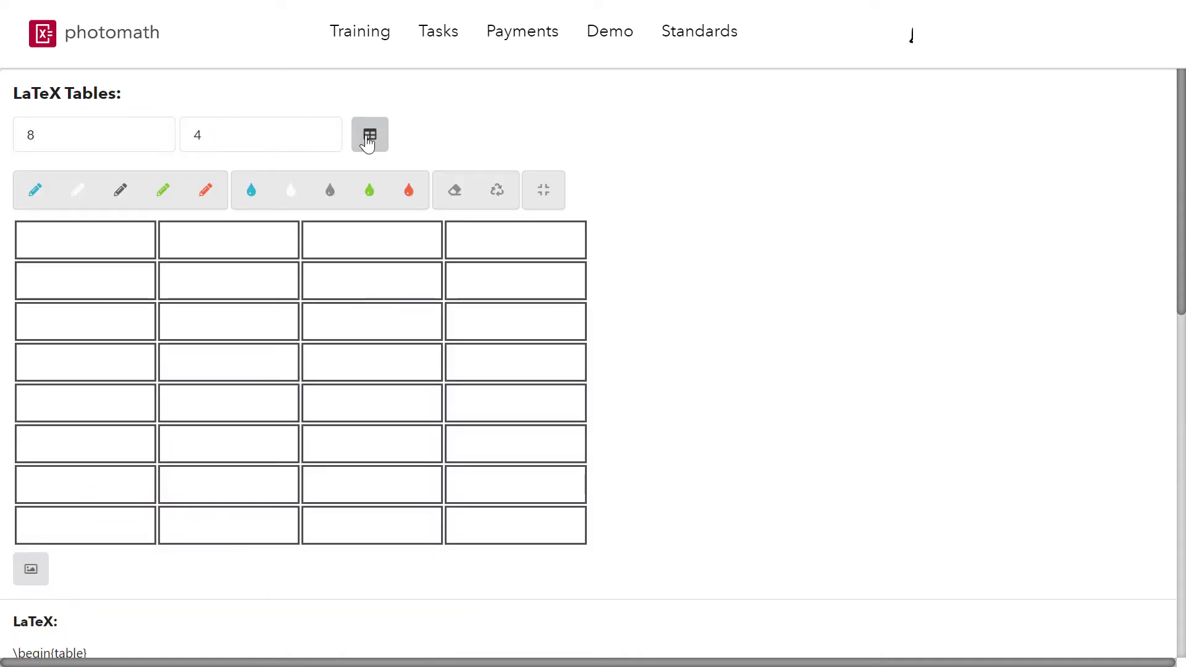
Fill the table's header row with $x$, $f(x)$, $x$ and $f(x)$.
{"action": "left_click", "coordinate": [76, 242]}
{"action": "type", "text": "$x$"}
{"action": "left_click", "coordinate": [228, 243]}
{"action": "type", "text": "$f(x)$"}
{"action": "left_click_drag", "start_coordinate": [59, 242], "coordinate": [20, 247]}
{"action": "key", "text": "ctrl+c"}
{"action": "left_click", "coordinate": [371, 240]}
{"action": "key", "text": "ctrl+v"}
{"action": "left_click_drag", "start_coordinate": [209, 241], "coordinate": [173, 241]}
{"action": "key", "text": "ctrl+c"}
{"action": "left_click", "coordinate": [516, 240]}
Shade the table's header row gray with white text and fill all the cells below it with $$ placeholders.
{"action": "key", "text": "ctrl+v"}
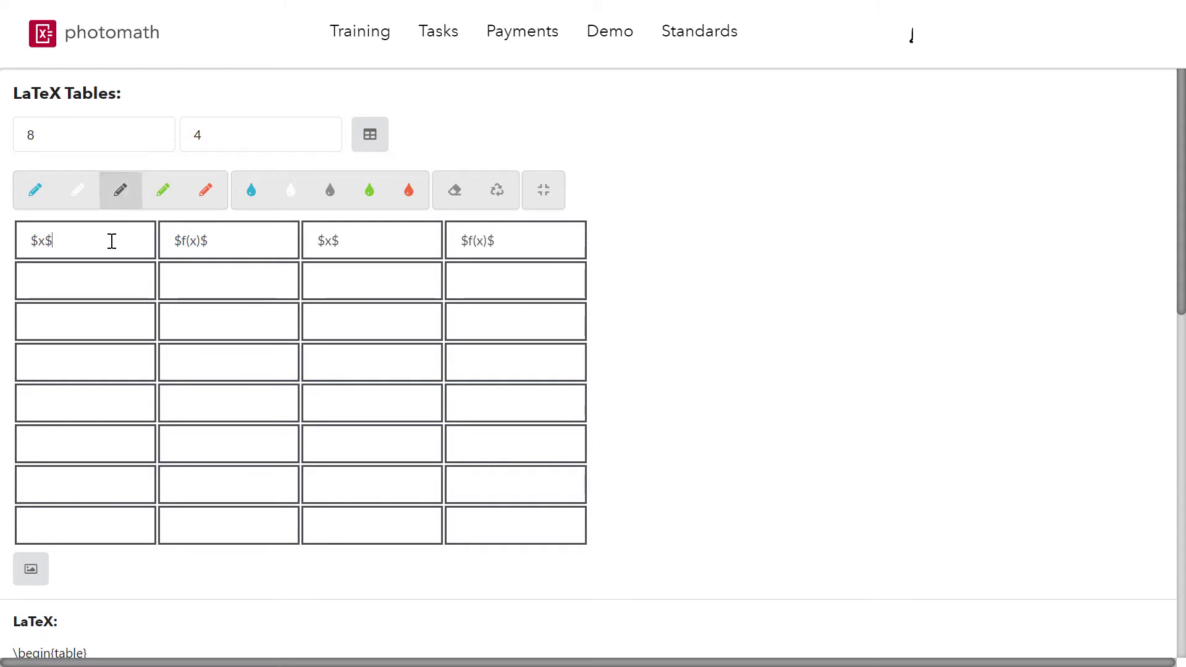
{"action": "left_click", "coordinate": [330, 190]}
{"action": "type", "text": "$$"}
{"action": "left_click", "coordinate": [66, 321]}
{"action": "key", "text": "ctrl+v"}
{"action": "left_click", "coordinate": [66, 363]}
{"action": "key", "text": "ctrl+v"}
{"action": "left_click", "coordinate": [66, 404]}
{"action": "key", "text": "ctrl+v"}
{"action": "left_click", "coordinate": [66, 445]}
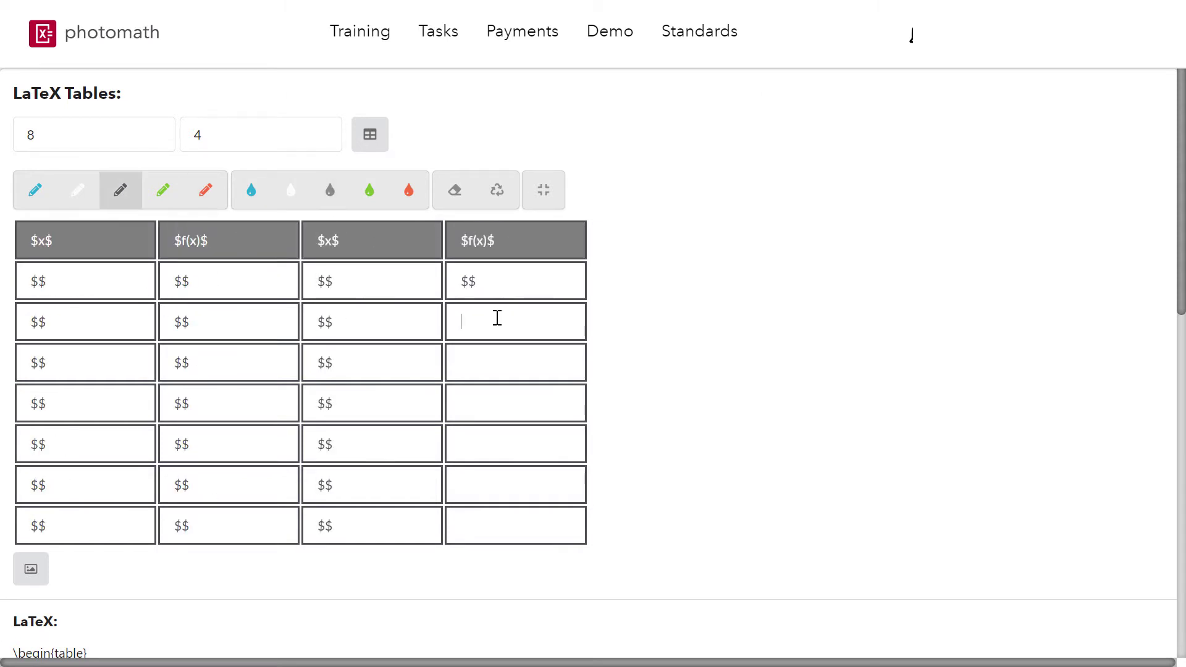
Fill the two x columns with values from -2 to 1.25 in increments of 0.25 and generate the table preview.
{"action": "left_click", "coordinate": [42, 486]}
{"action": "type", "text": "-0.75"}
{"action": "left_click", "coordinate": [38, 525]}
{"action": "type", "text": "-0.5"}
{"action": "left_click", "coordinate": [328, 282]}
{"action": "type", "text": "-0.25"}
{"action": "left_click", "coordinate": [325, 322]}
{"action": "type", "text": "0"}
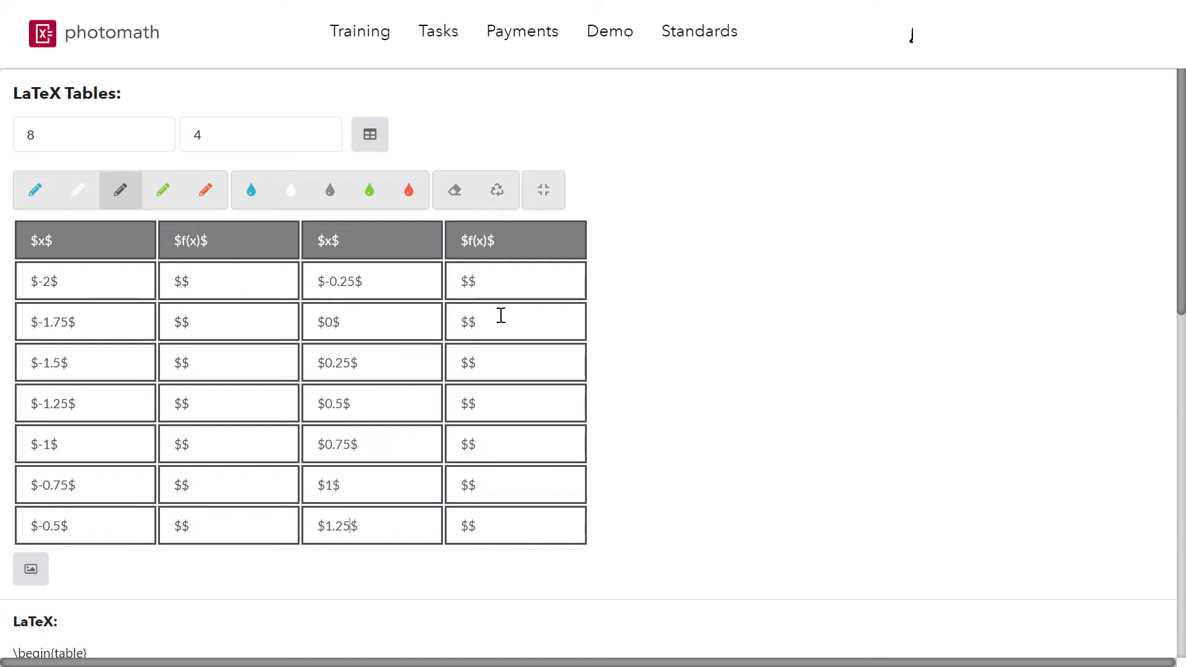
{"action": "left_click", "coordinate": [29, 571]}
{"action": "scroll", "coordinate": [1159, 462], "scroll_direction": "down", "scroll_amount": 8}
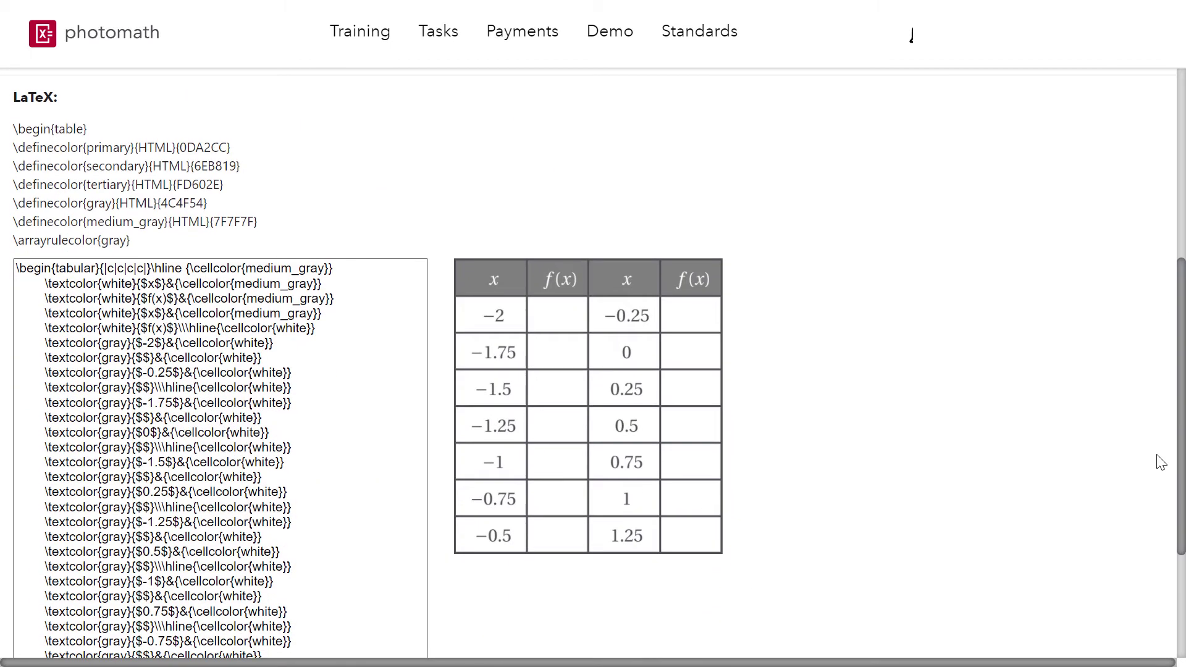
Complete the f(x) columns with values from \approx 0 to \approx 2.02, generate the table again and download it as table.png.
{"action": "scroll", "coordinate": [1160, 462], "scroll_direction": "up", "scroll_amount": 8}
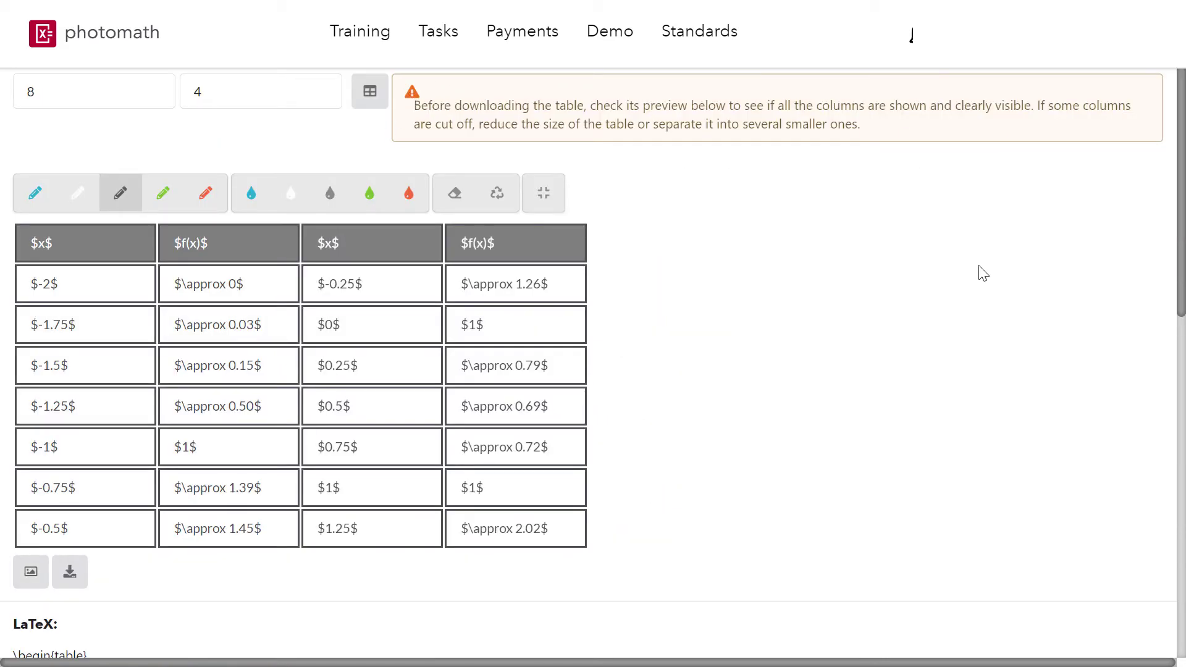
{"action": "left_click", "coordinate": [30, 570]}
{"action": "scroll", "coordinate": [1160, 379], "scroll_direction": "down", "scroll_amount": 10}
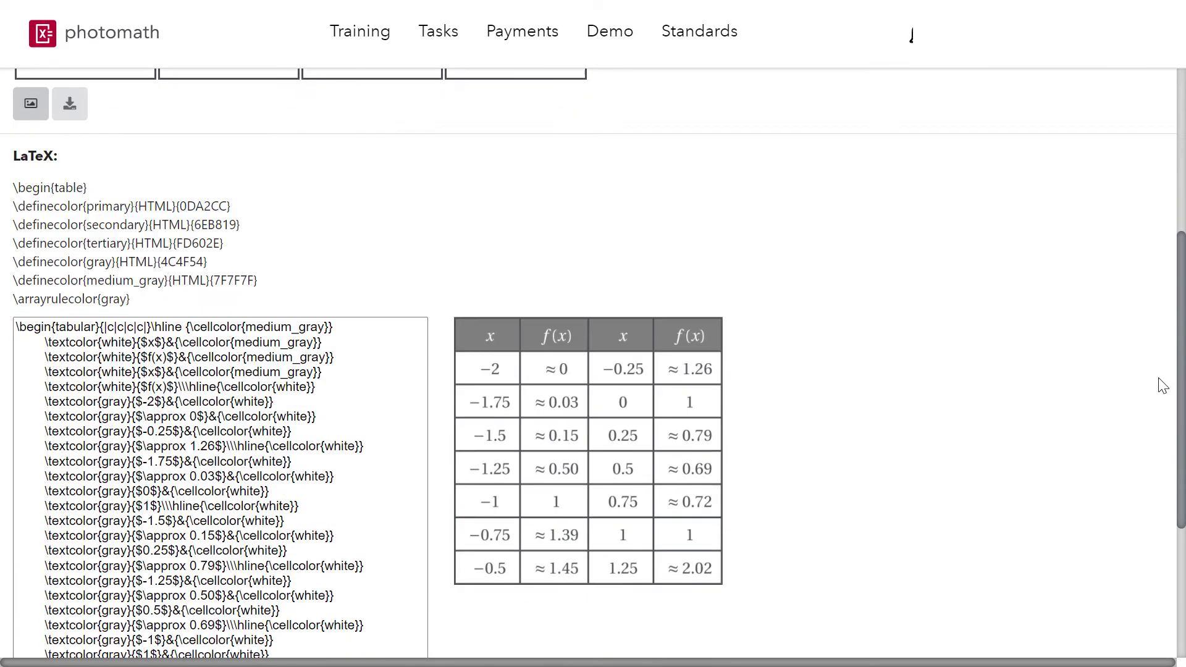
{"action": "left_click", "coordinate": [72, 625]}
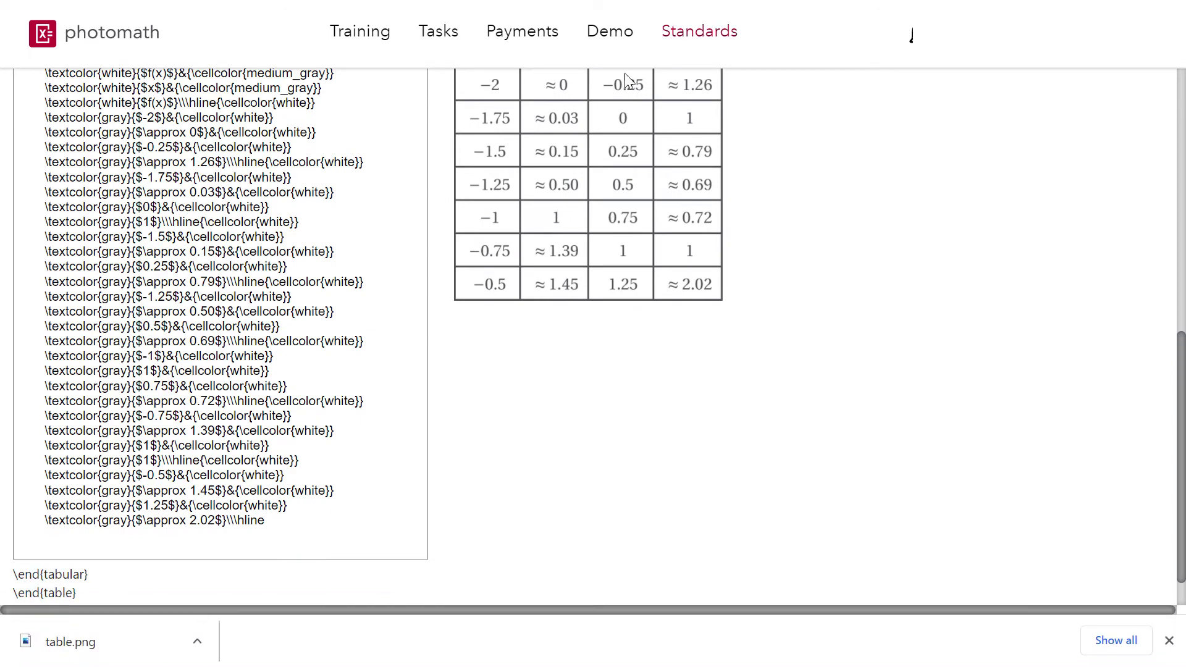
Back in the Photomath task, insert the downloaded table.png as the value table of Step 5.
{"action": "left_click", "coordinate": [593, 63]}
{"action": "left_click", "coordinate": [117, 16]}
{"action": "left_click_drag", "start_coordinate": [71, 605], "coordinate": [744, 475]}
{"action": "left_click", "coordinate": [1169, 604]}
{"action": "key", "text": "F11"}
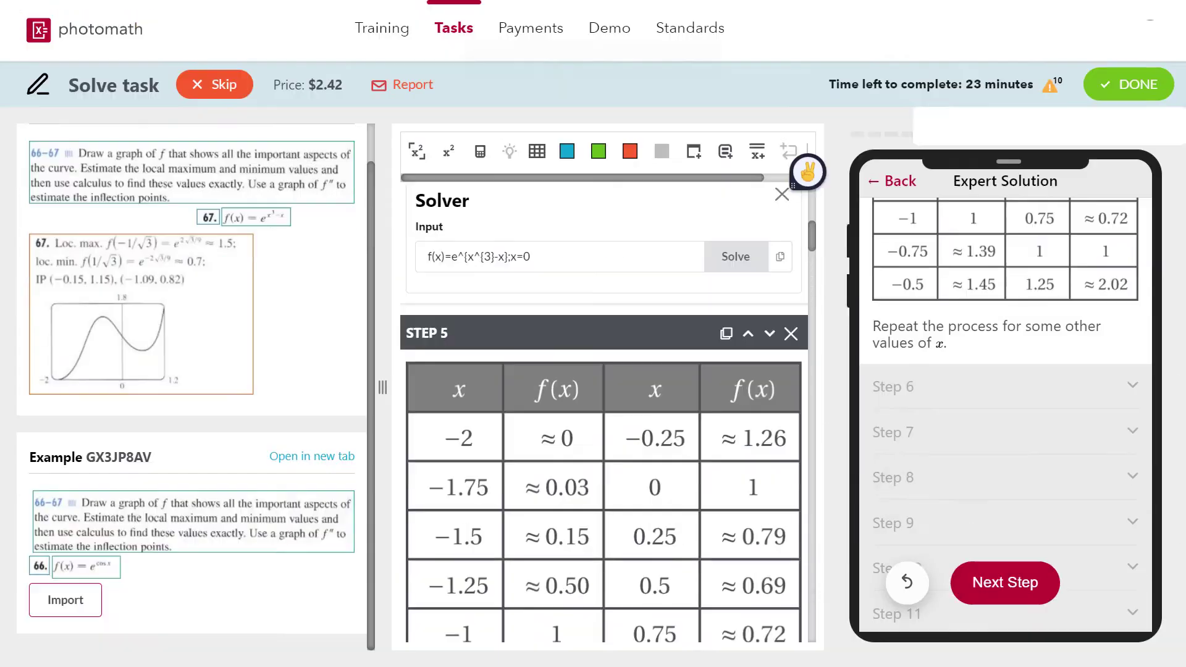
Delete the old graph images from the three substeps of the Step 6 visual sequence.
{"action": "left_click", "coordinate": [1017, 587]}
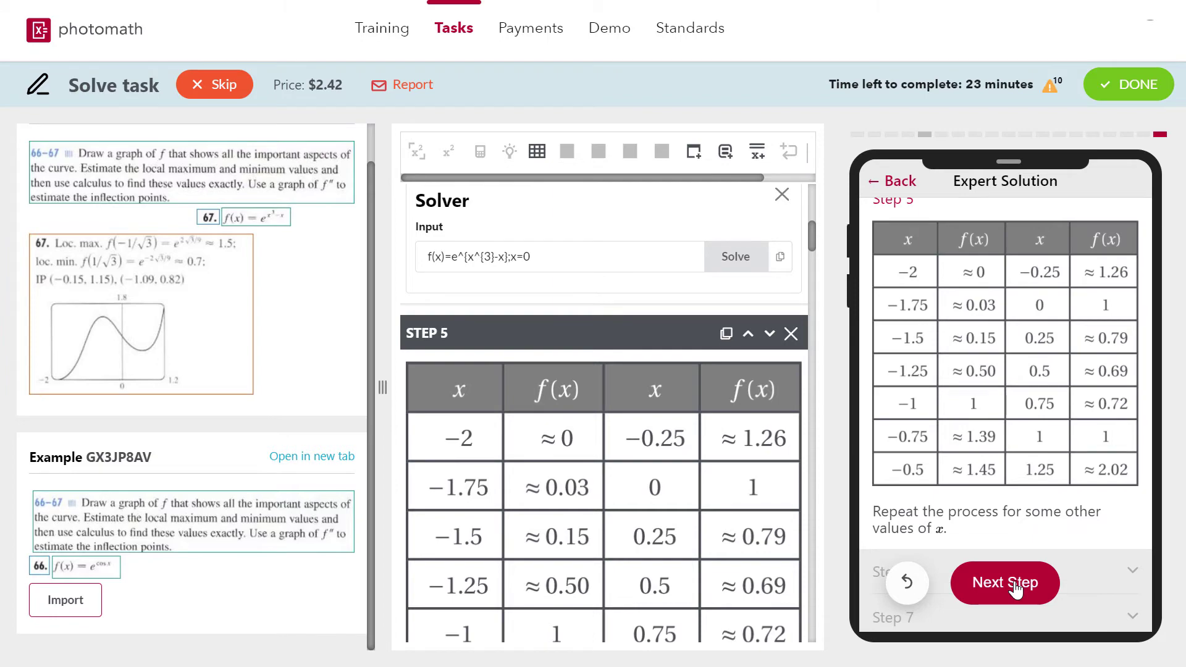
{"action": "left_click", "coordinate": [517, 397]}
{"action": "key", "text": "BackSpace"}
{"action": "left_click", "coordinate": [627, 510]}
{"action": "key", "text": "BackSpace"}
{"action": "left_click", "coordinate": [577, 535]}
{"action": "key", "text": "BackSpace"}
{"action": "mouse_move", "coordinate": [812, 295]}
{"action": "left_mouse_down"}
{"action": "mouse_move", "coordinate": [804, 322]}
{"action": "mouse_move", "coordinate": [799, 294]}
{"action": "left_mouse_up"}
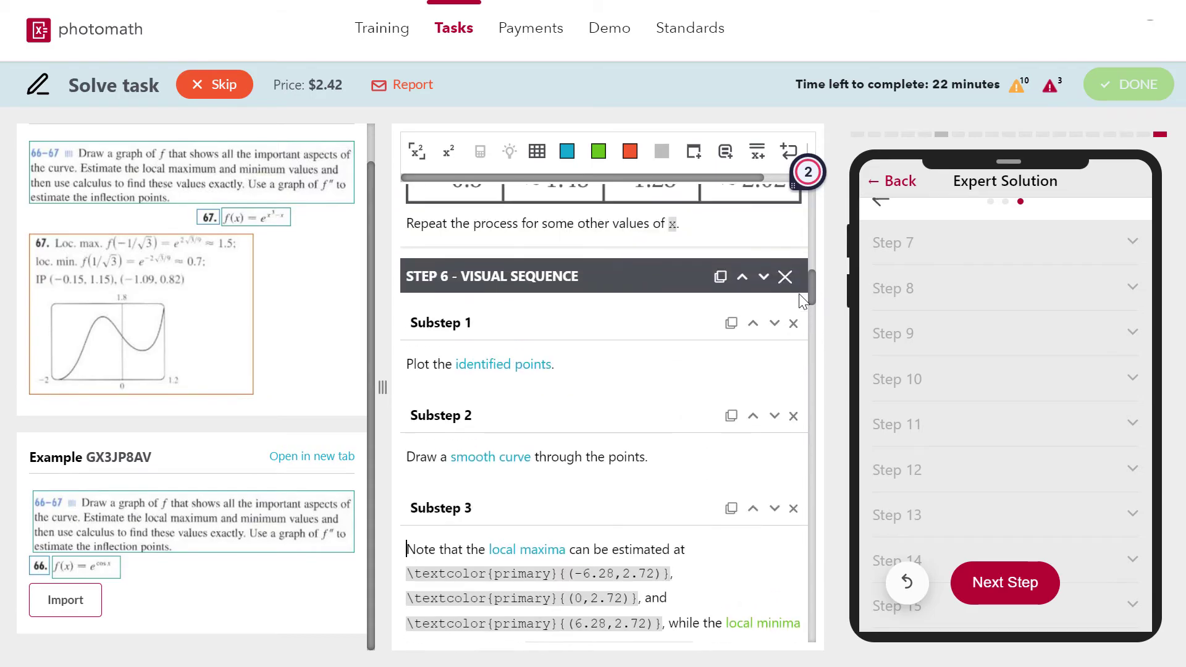
In GeoGebra, plot the table's points from (-2, 0) through (0.5, 0.69) on the curve.
{"action": "key", "text": "alt+Tab"}
{"action": "type", "text": "(-2,0"}
{"action": "key", "text": "Return"}
{"action": "type", "text": "(-1.75,0.03"}
{"action": "key", "text": "Return"}
{"action": "type", "text": "(-1.5, 0.15"}
{"action": "key", "text": "Return"}
{"action": "type", "text": "(-1.25,0.5"}
{"action": "key", "text": "Return"}
{"action": "type", "text": "("}
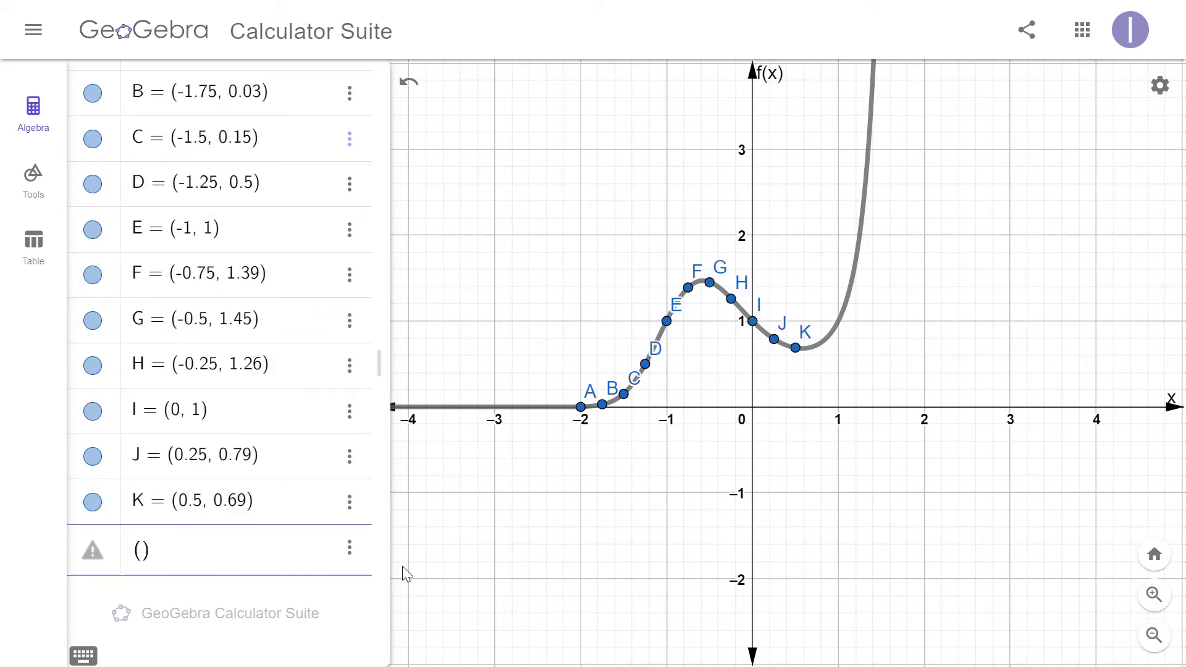
Add the remaining table points (0.75, 0.72), (1, 1) and (1.25, 2.02) to the graph.
{"action": "type", "text": "0.75,0.72"}
{"action": "key", "text": "Return"}
{"action": "type", "text": "(1,1"}
{"action": "key", "text": "Return"}
{"action": "type", "text": "(1.25,2.02"}
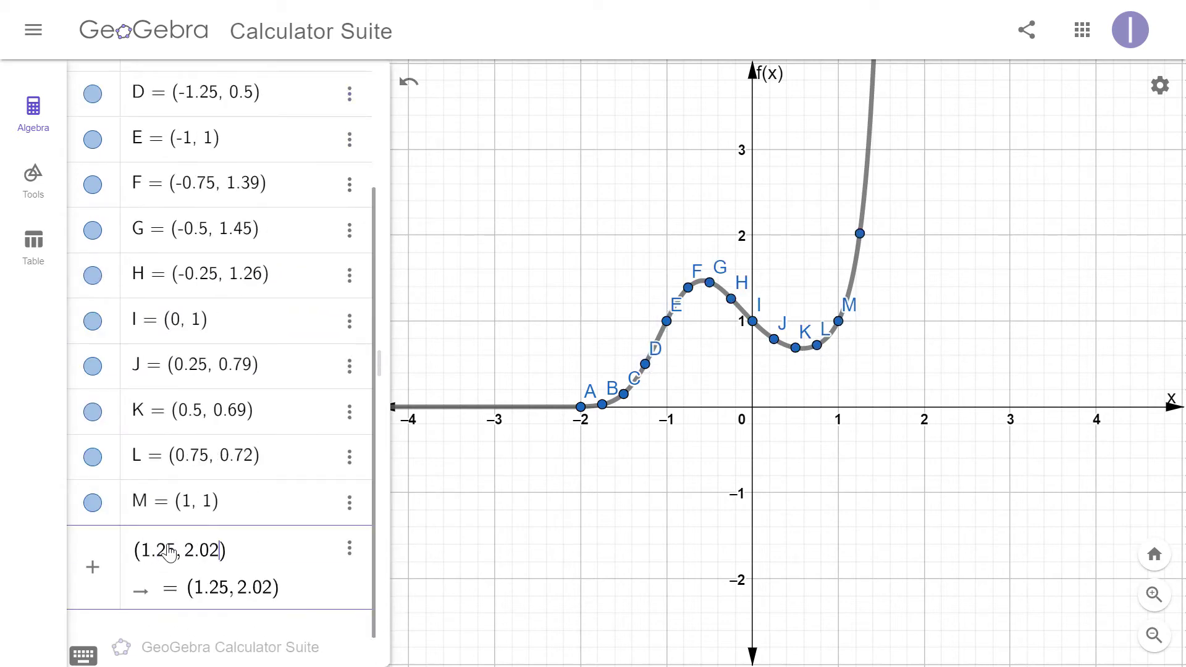
{"action": "key", "text": "Return"}
Hide the letter labels of the plotted points on the graph.
{"action": "left_click", "coordinate": [33, 180]}
{"action": "left_click", "coordinate": [118, 457]}
{"action": "left_click", "coordinate": [581, 407]}
{"action": "left_click", "coordinate": [602, 405]}
{"action": "left_click", "coordinate": [624, 394]}
{"action": "left_click", "coordinate": [645, 364]}
{"action": "left_click", "coordinate": [667, 321]}
{"action": "left_click", "coordinate": [688, 287]}
{"action": "left_click", "coordinate": [710, 282]}
{"action": "left_click", "coordinate": [731, 298]}
{"action": "left_click", "coordinate": [752, 321]}
{"action": "left_click", "coordinate": [774, 339]}
{"action": "left_click", "coordinate": [796, 348]}
{"action": "left_click", "coordinate": [817, 345]}
{"action": "left_click", "coordinate": [838, 322]}
Recolor all the plotted points to the custom light blue and close the object settings.
{"action": "left_click", "coordinate": [623, 394]}
{"action": "left_click", "coordinate": [666, 440]}
{"action": "left_click", "coordinate": [773, 509]}
{"action": "left_click", "coordinate": [994, 260]}
{"action": "left_click", "coordinate": [602, 404]}
{"action": "left_click", "coordinate": [645, 364]}
{"action": "left_click", "coordinate": [685, 185]}
{"action": "left_click", "coordinate": [247, 542]}
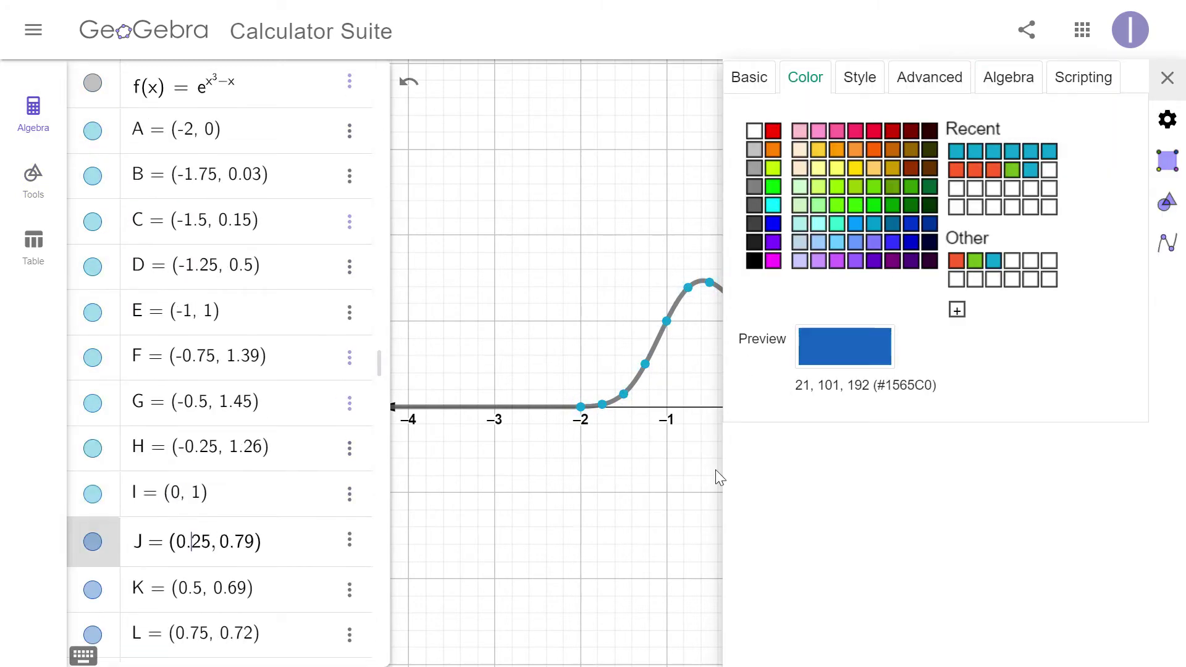
{"action": "left_click", "coordinate": [1168, 78]}
{"action": "left_click", "coordinate": [796, 347]}
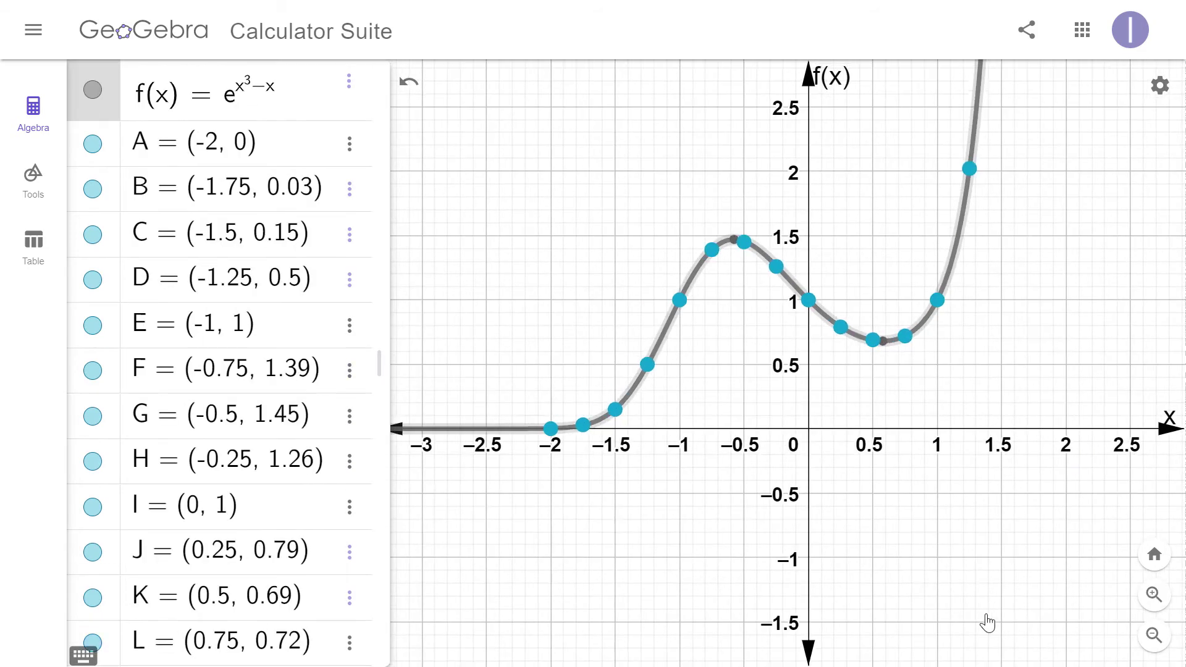
Hide the function curve, adjust the graph framing around the points and download the view as the image abc.png.
{"action": "left_click", "coordinate": [92, 83]}
{"action": "left_click_drag", "start_coordinate": [1084, 347], "coordinate": [1090, 315]}
{"action": "left_click", "coordinate": [27, 34]}
{"action": "left_click", "coordinate": [87, 265]}
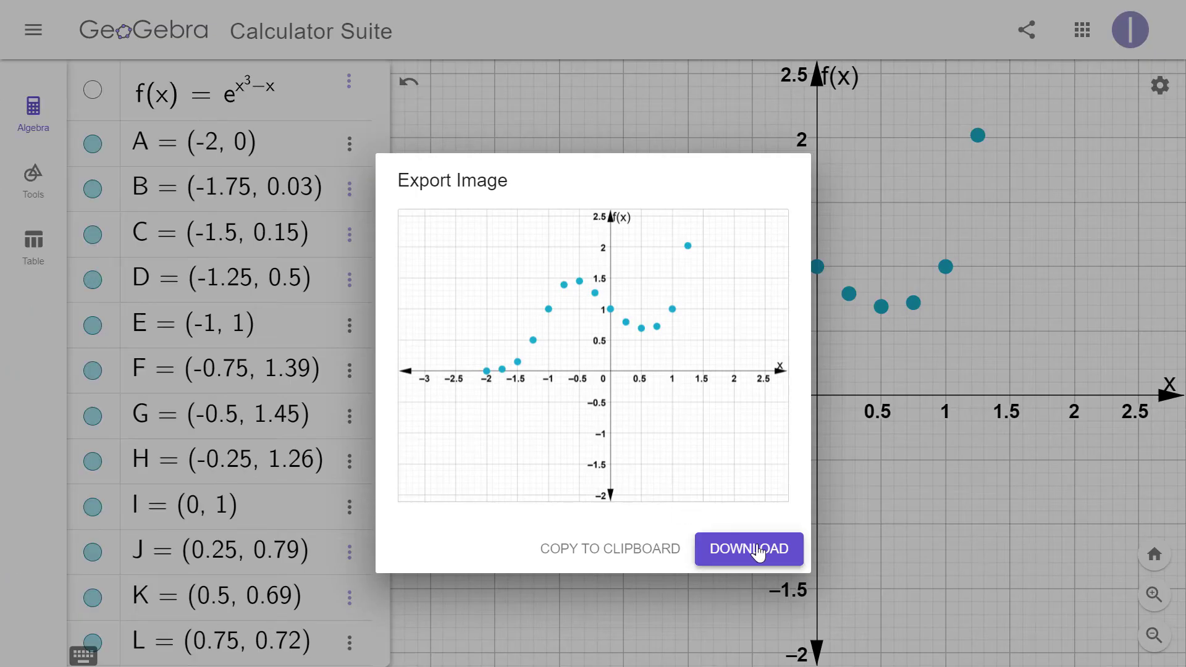
{"action": "left_click", "coordinate": [747, 548]}
Open the iLoveIMG image compressor in a new browser tab, add abc.png and compress it.
{"action": "left_click", "coordinate": [593, 58]}
{"action": "left_click", "coordinate": [691, 15]}
{"action": "left_click", "coordinate": [716, 77]}
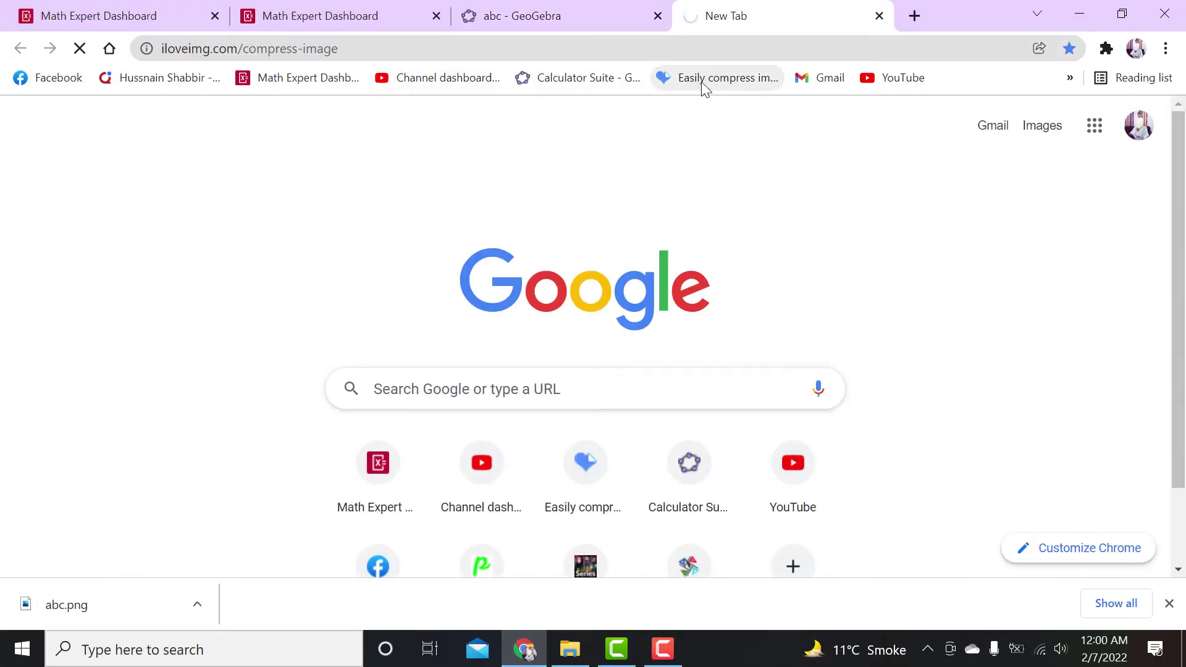
{"action": "left_click_drag", "start_coordinate": [66, 605], "coordinate": [590, 417]}
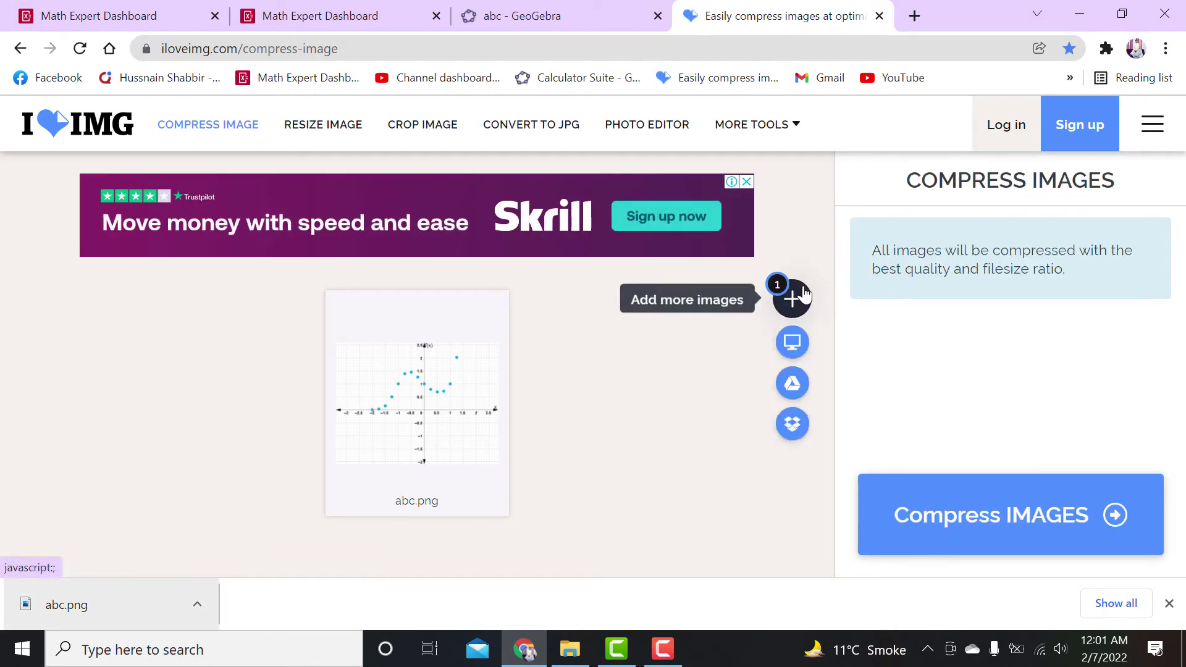
{"action": "left_click", "coordinate": [948, 531]}
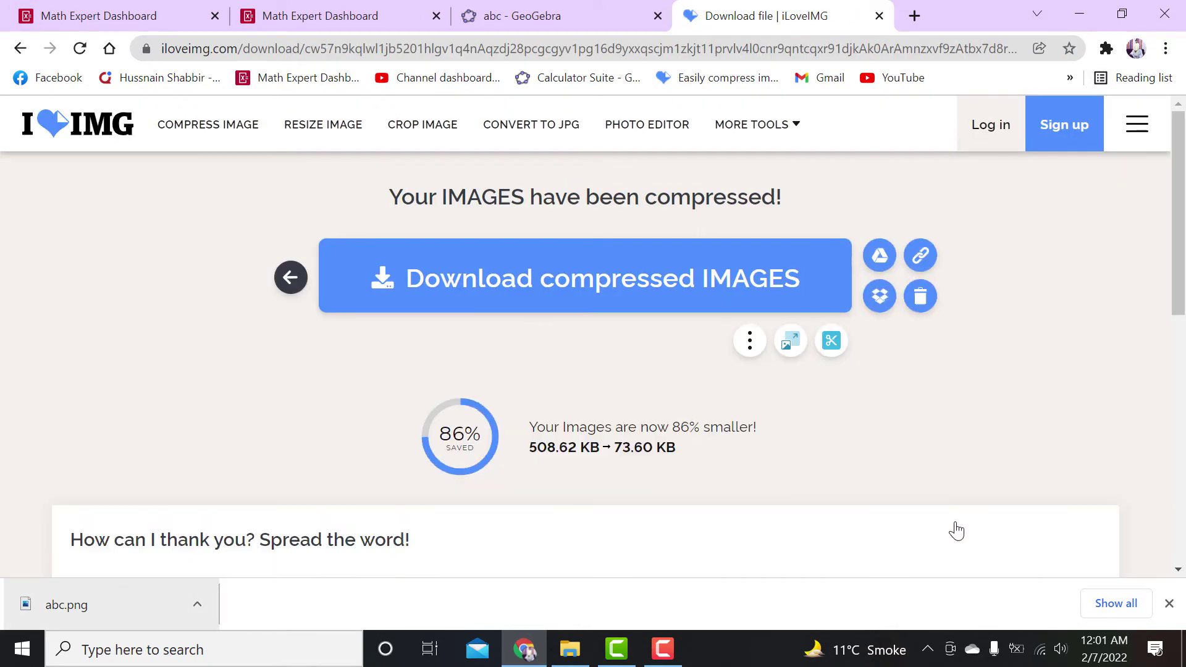